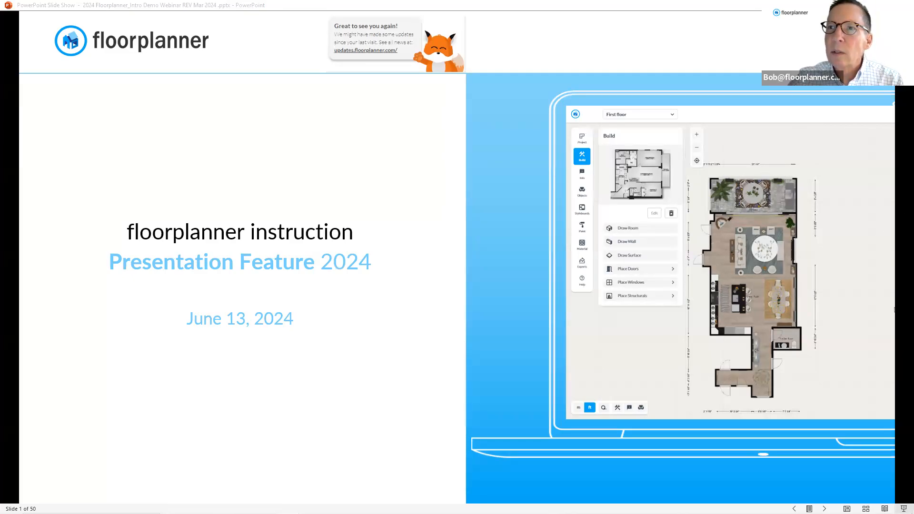
Step: Switch from the slide show to Floorplanner in the browser and open Project for June Presentation Feature Overview 2024
key(alt+Tab)
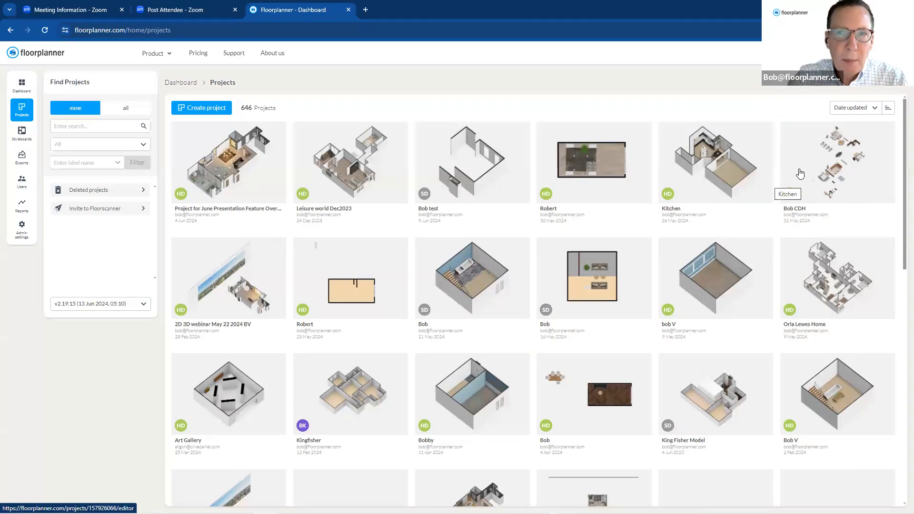
click(251, 186)
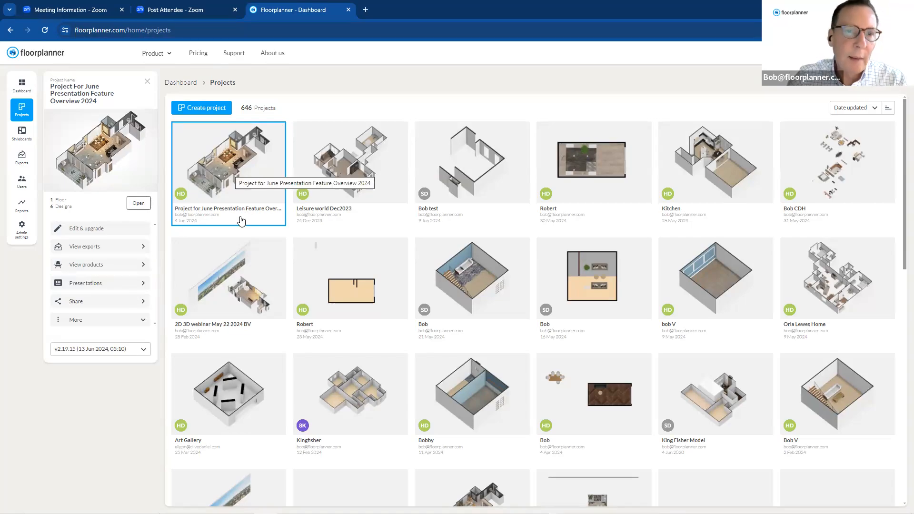
double_click(236, 171)
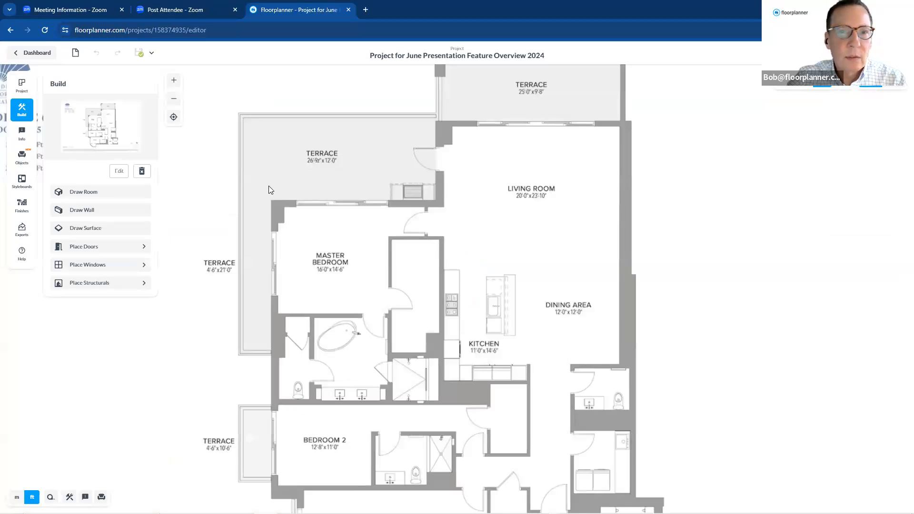
scroll(270, 189, down, 6)
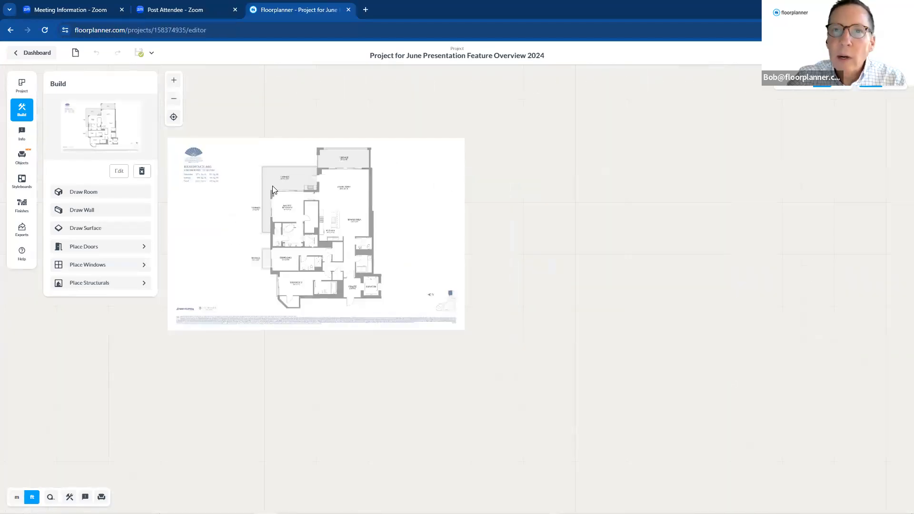
scroll(272, 188, up, 5)
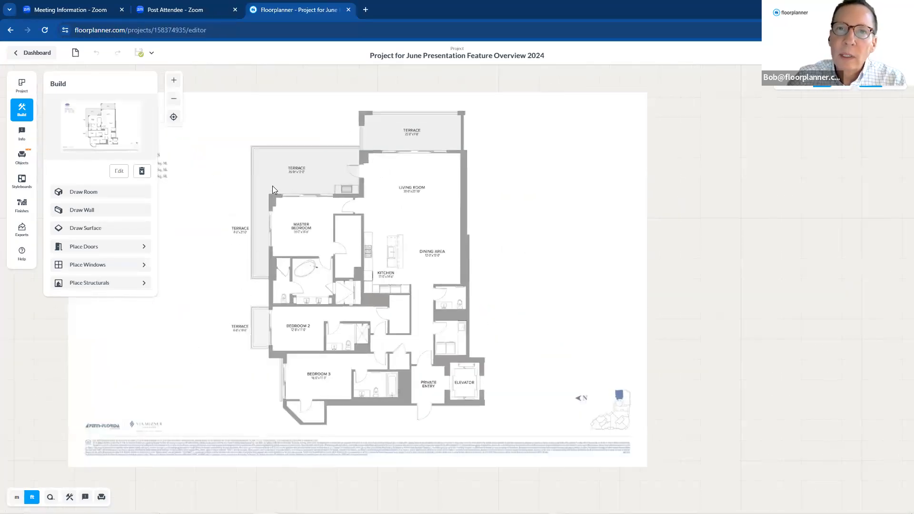
scroll(272, 189, up, 2)
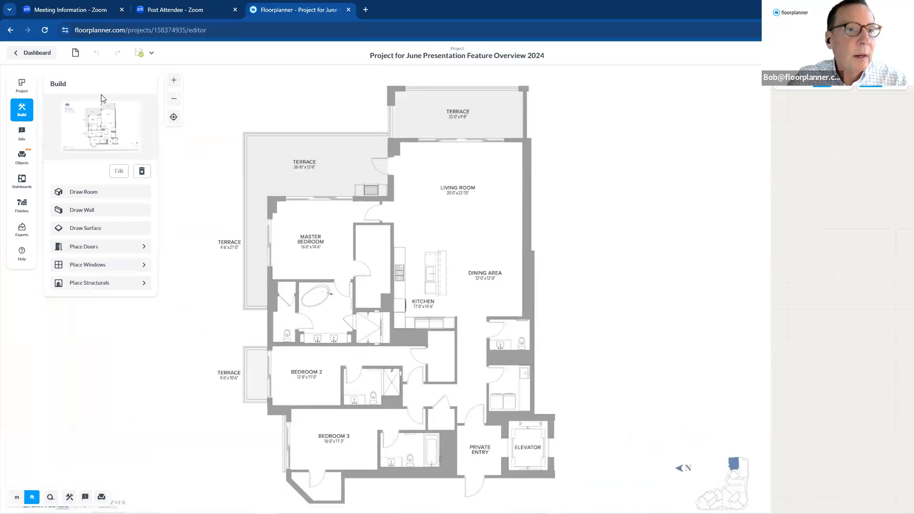
Step: Browse the list of the project's first-floor designs through to the last one
click(21, 86)
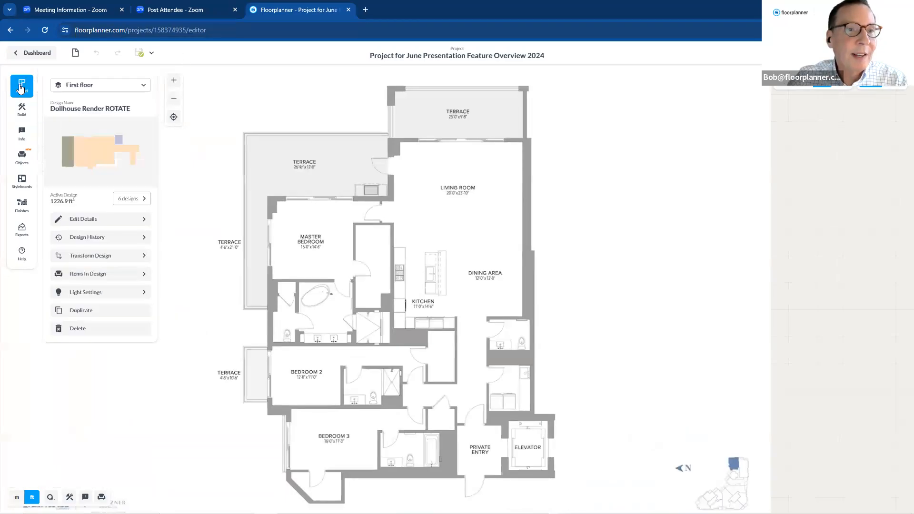
click(131, 199)
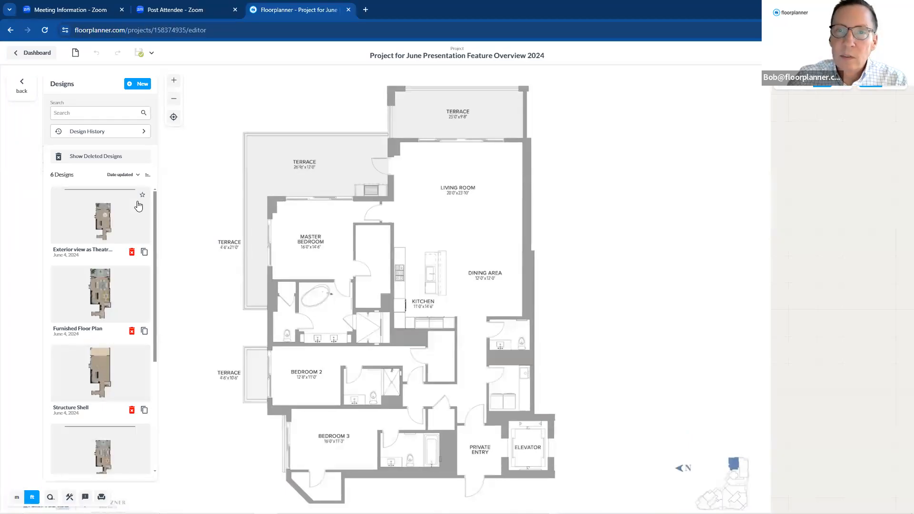
scroll(138, 206, down, 3)
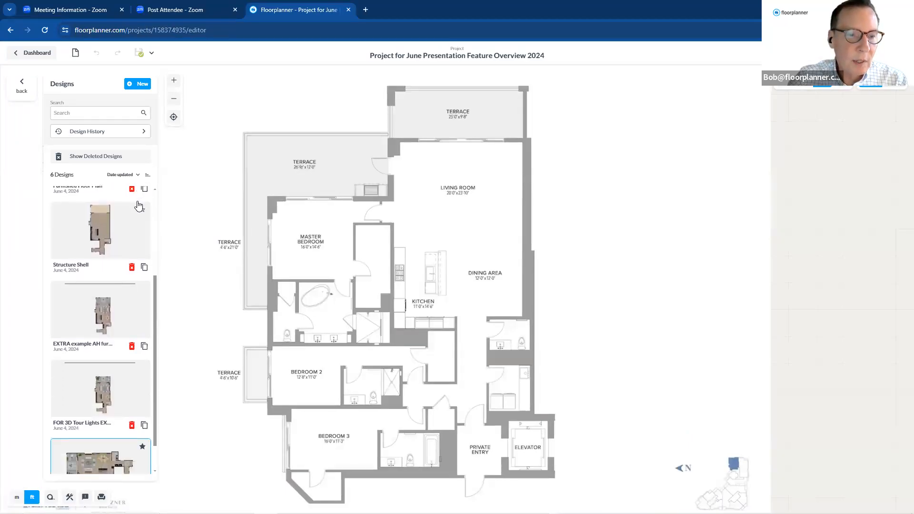
scroll(139, 203, down, 1)
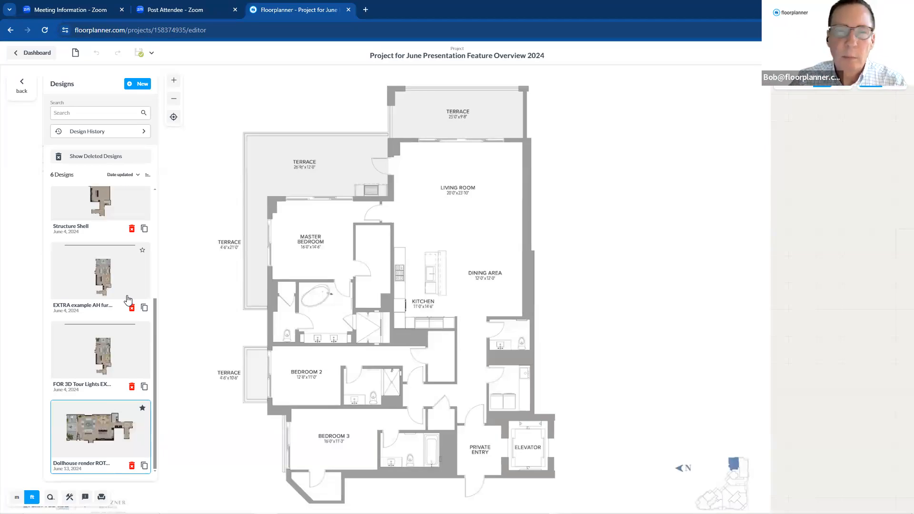
Step: Leave the designs list and preview the furnished living area render among the project's latest exports
click(24, 88)
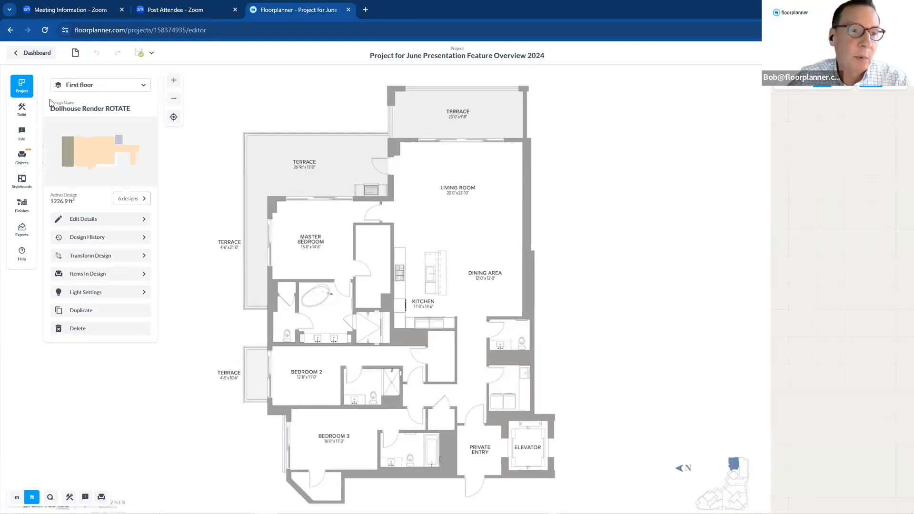
click(21, 229)
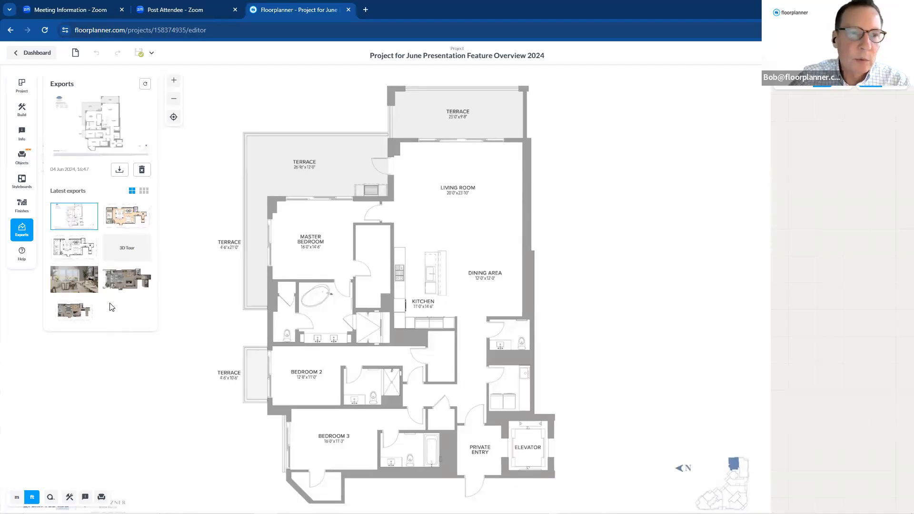
click(79, 290)
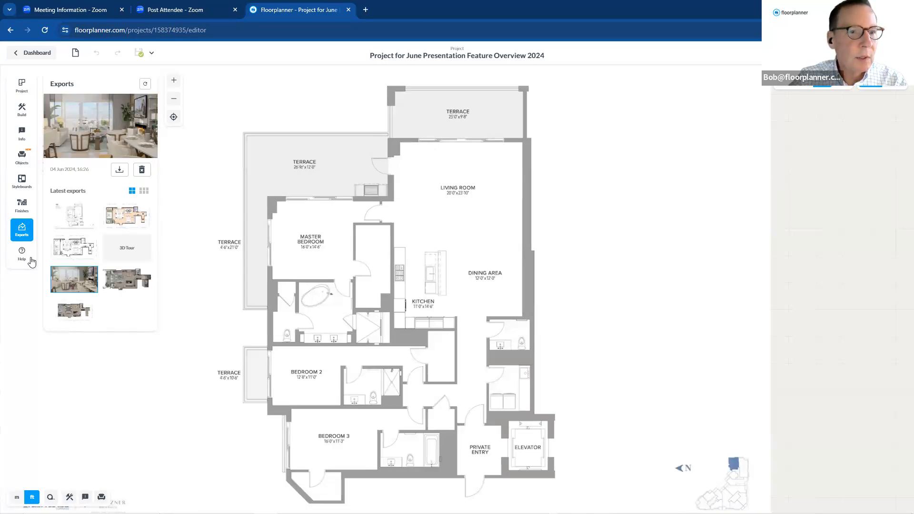
Step: Go back to the project's designs and bring up the whole floor plan sheet of the Dollhouse render ROTATE design
click(22, 86)
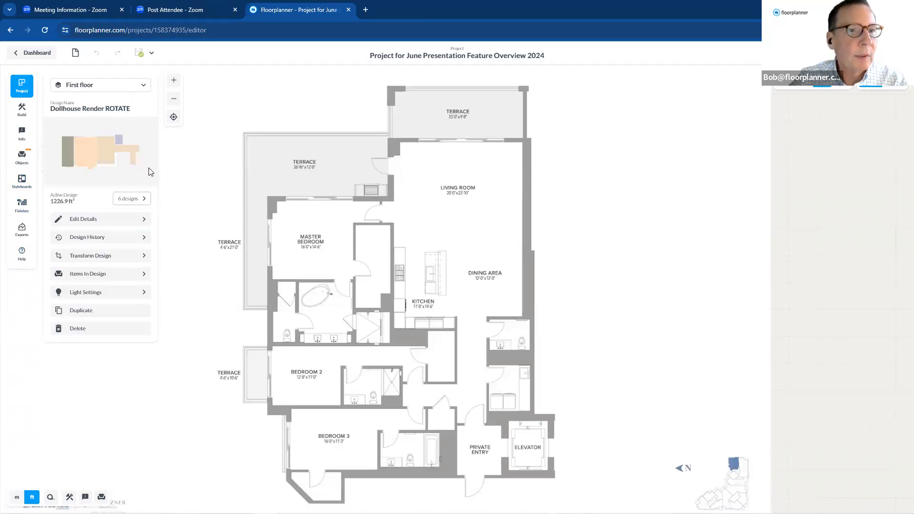
click(134, 199)
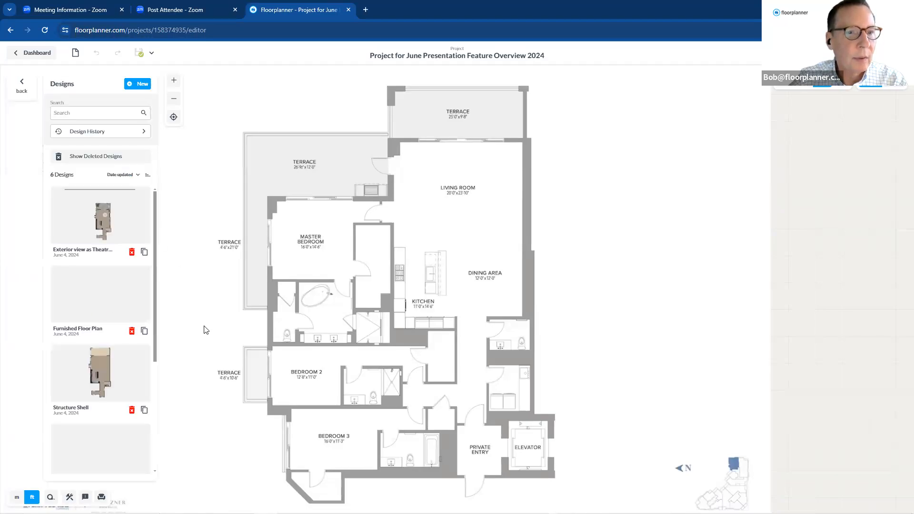
scroll(138, 381, down, 4)
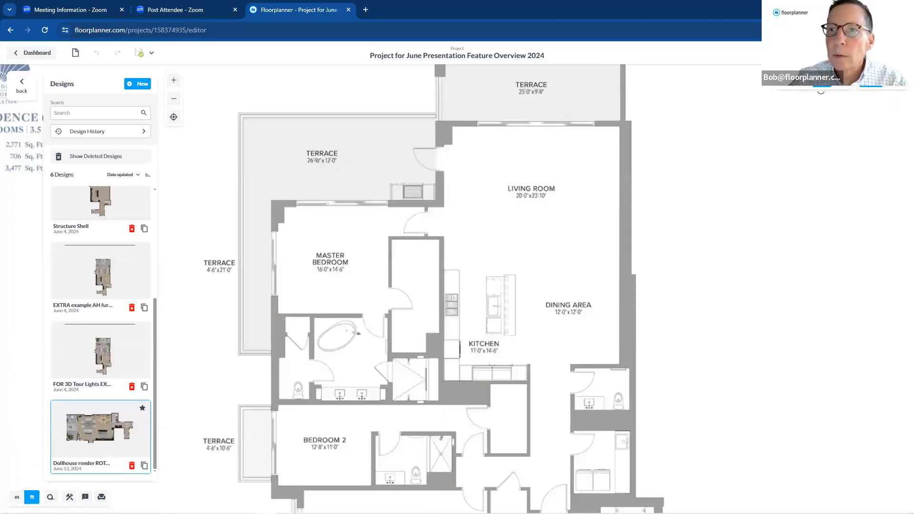
scroll(781, 137, down, 5)
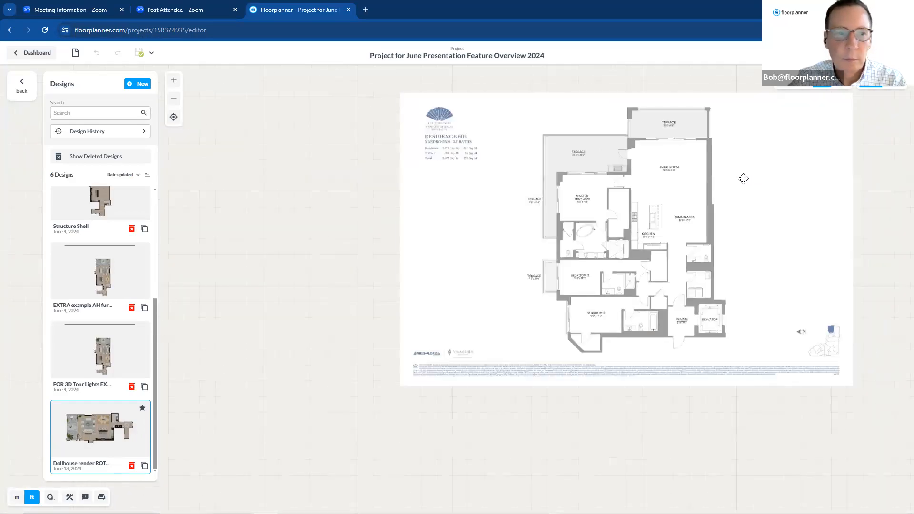
drag(743, 178, 622, 249)
Step: Show the design in 3D with the Dollhouse camera and tilt it into an angled overview
click(891, 80)
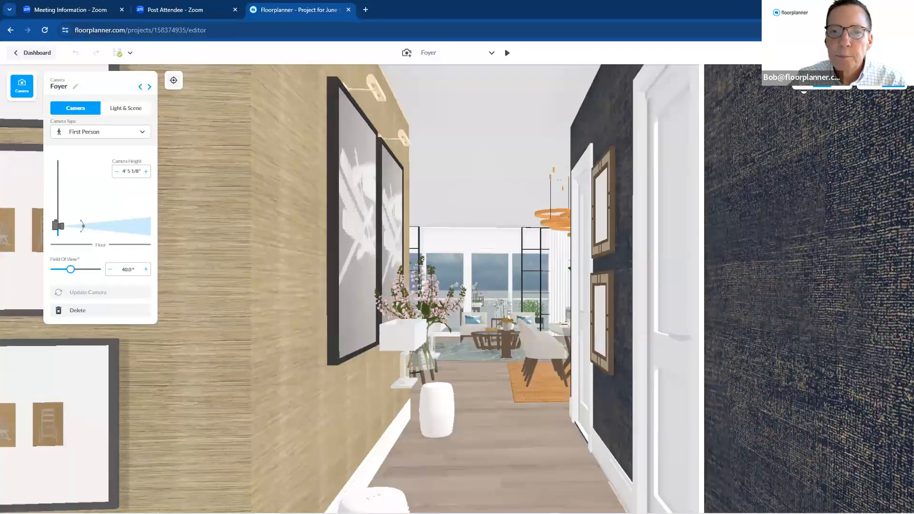
click(803, 81)
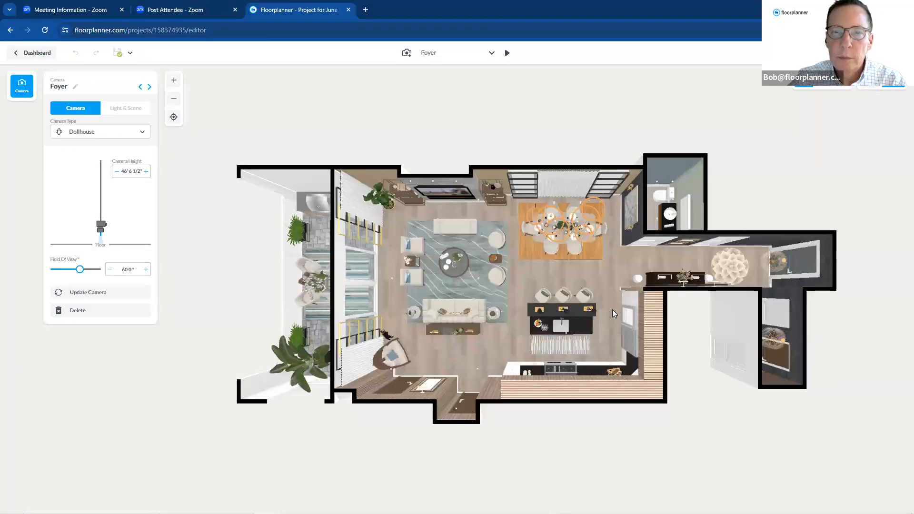
drag(613, 311, 629, 271)
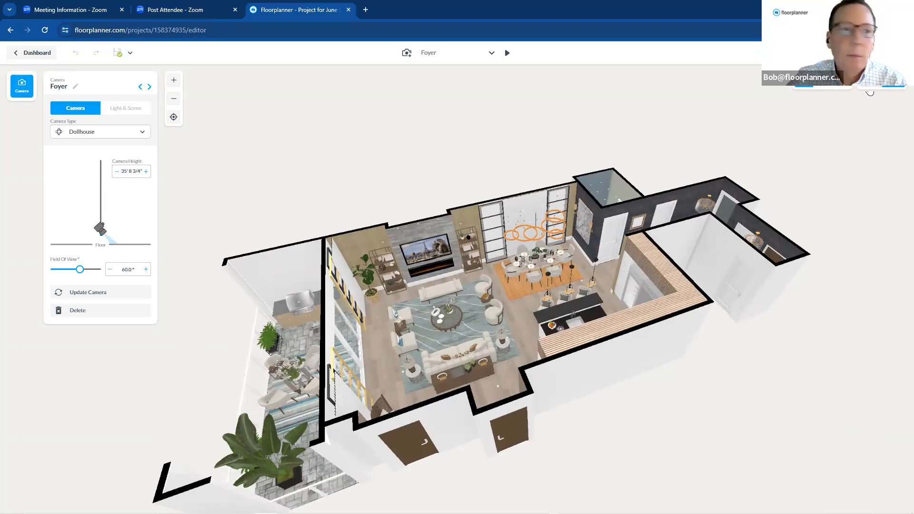
Step: Return to the 2D plan and browse your own styleboards for the ones made for this project
click(869, 85)
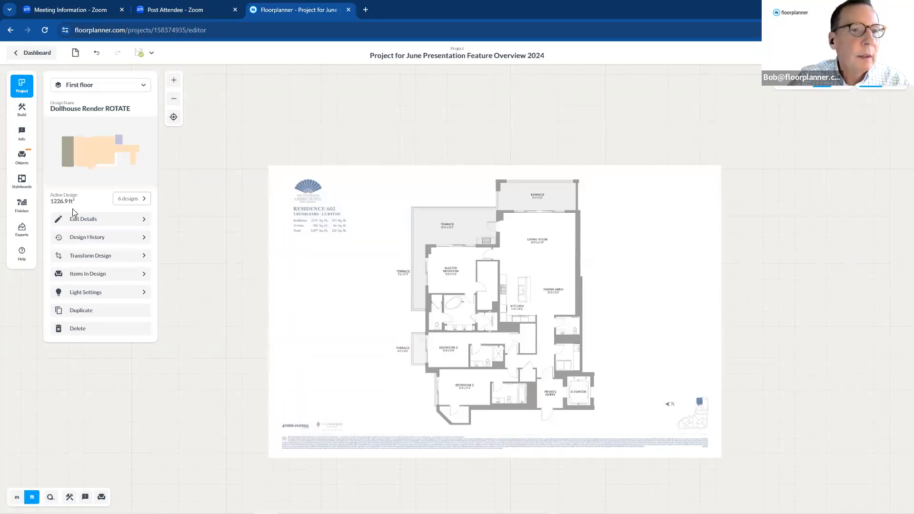
click(22, 182)
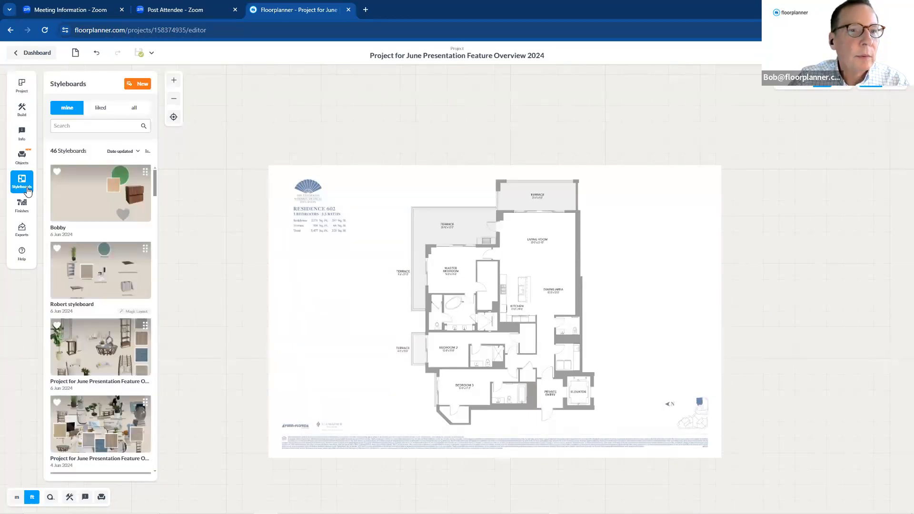
scroll(108, 214, down, 3)
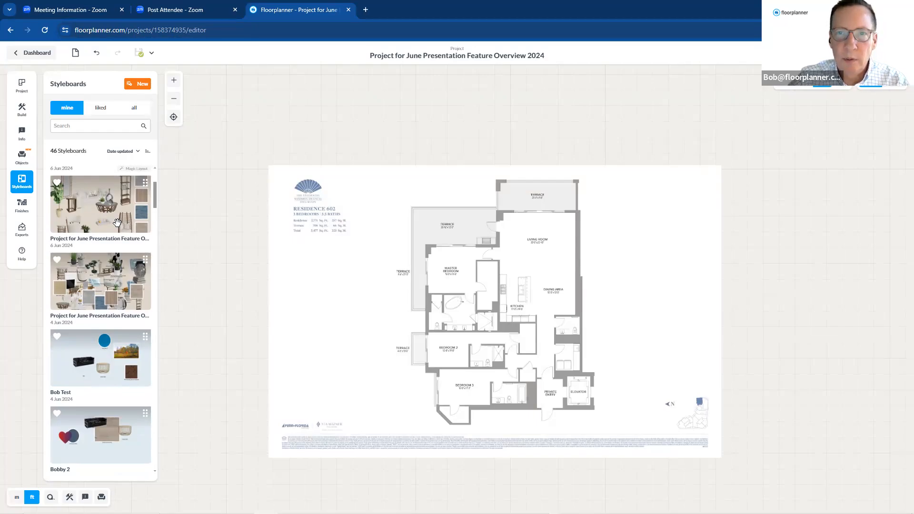
Step: Return to the dashboard, open the project's presentations and set up a new presentation at the Premium level
click(44, 55)
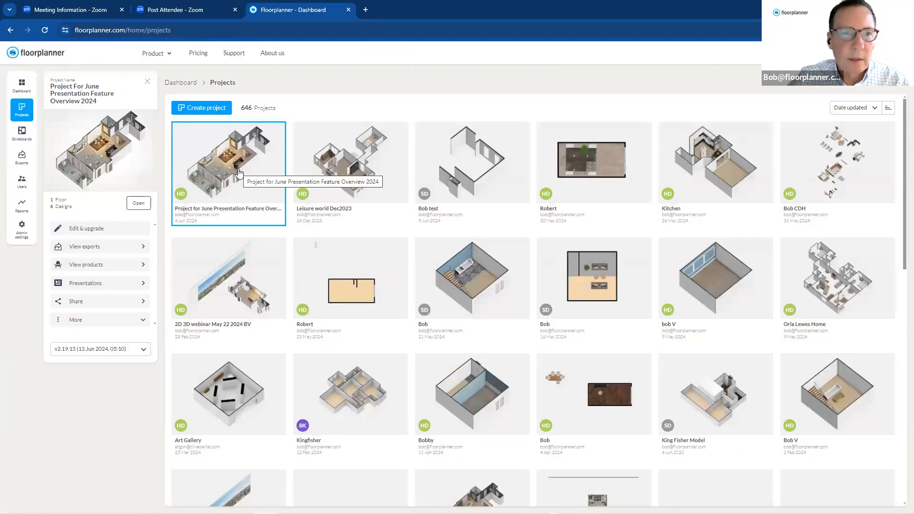
click(123, 285)
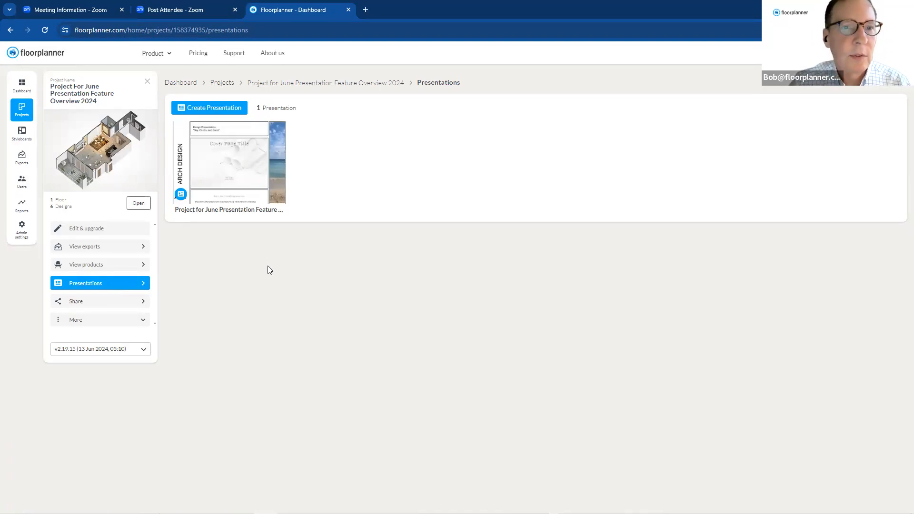
click(218, 110)
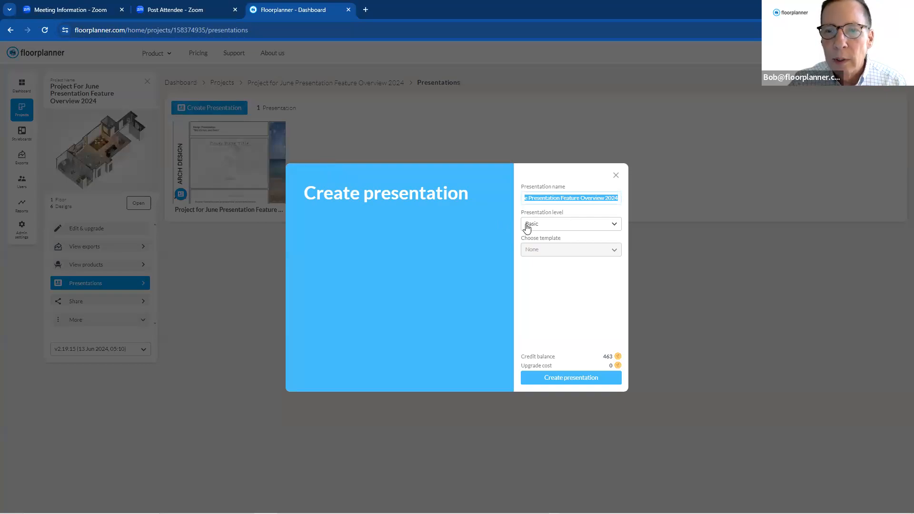
click(619, 224)
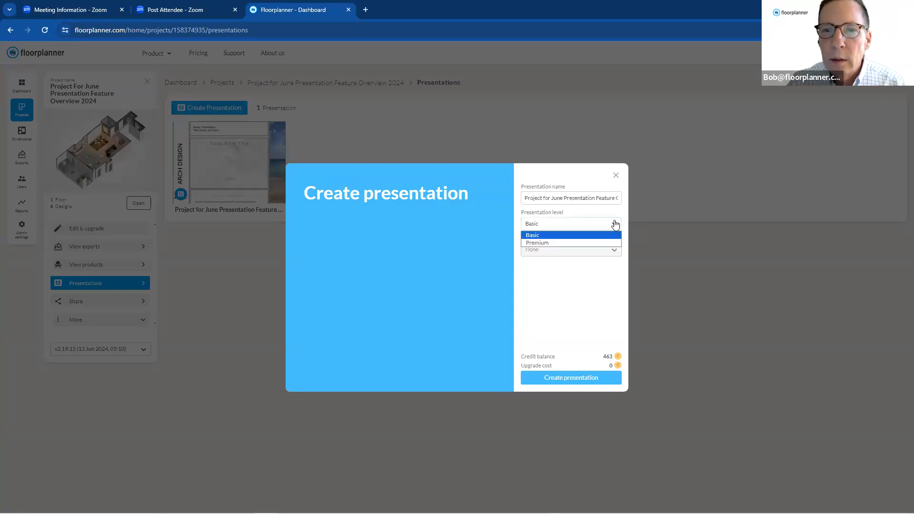
click(606, 243)
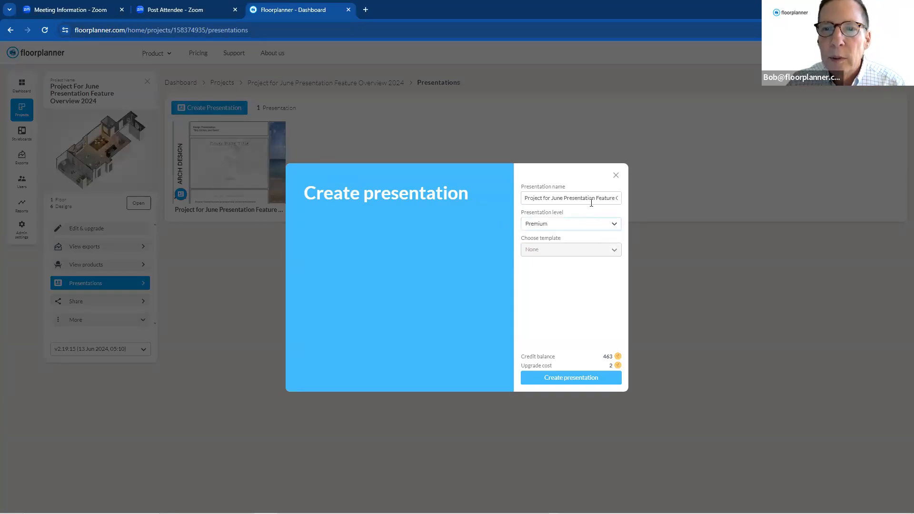
click(566, 199)
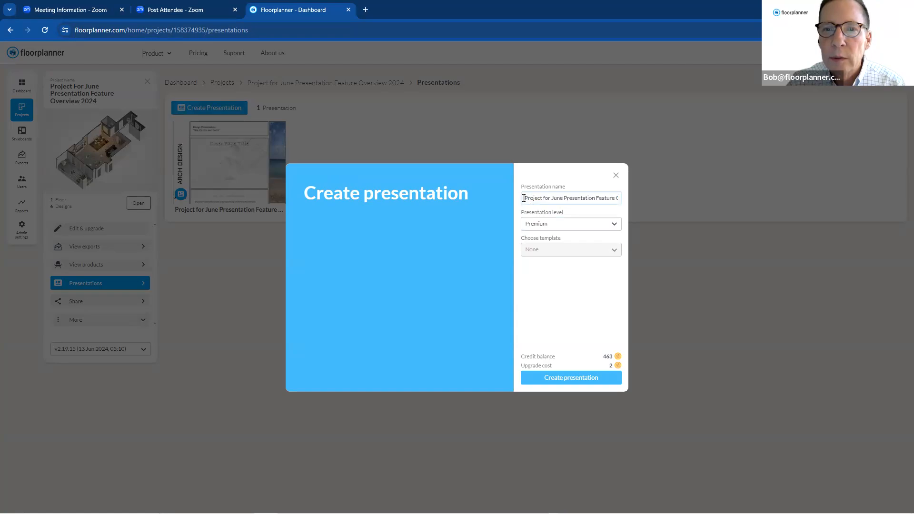
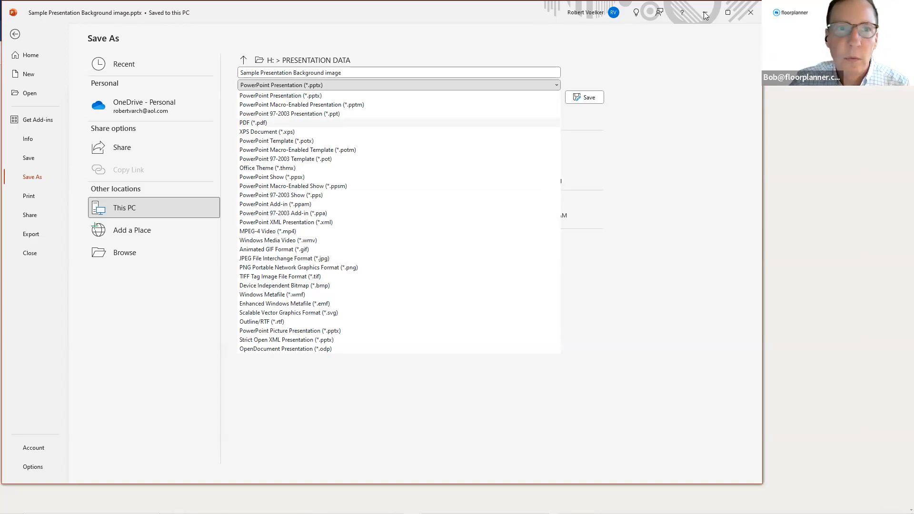
Step: Switch back to Floorplanner and set the cover's background image to Sample Presentation Background image 2.jpg from the PRESENTATION DATA folder on the Desktop
click(705, 15)
click(705, 14)
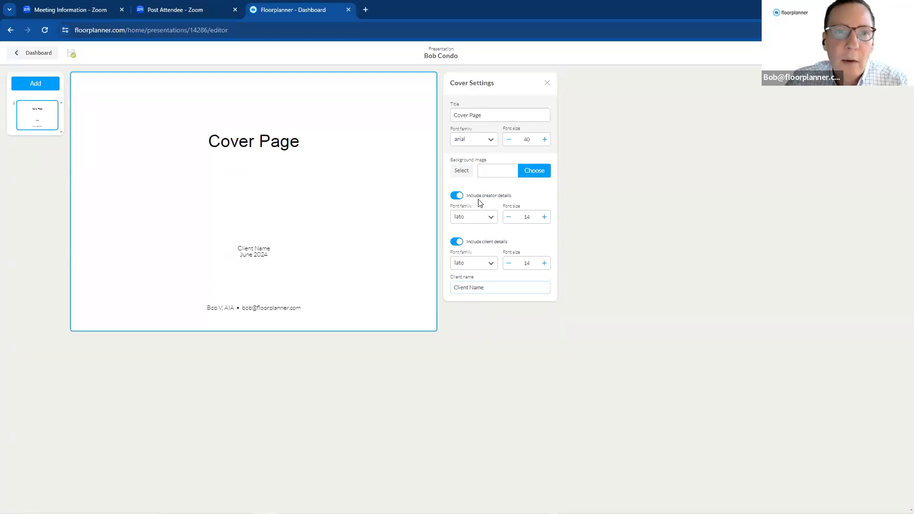
click(541, 172)
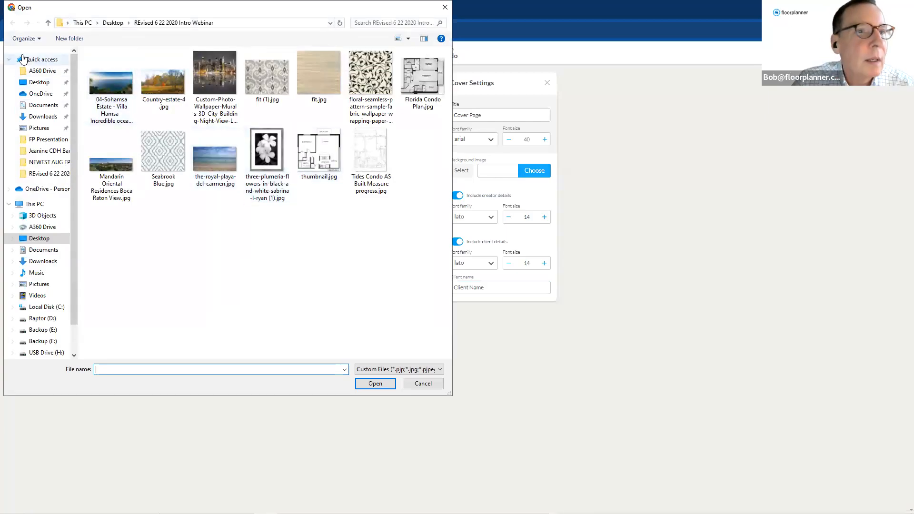
click(39, 81)
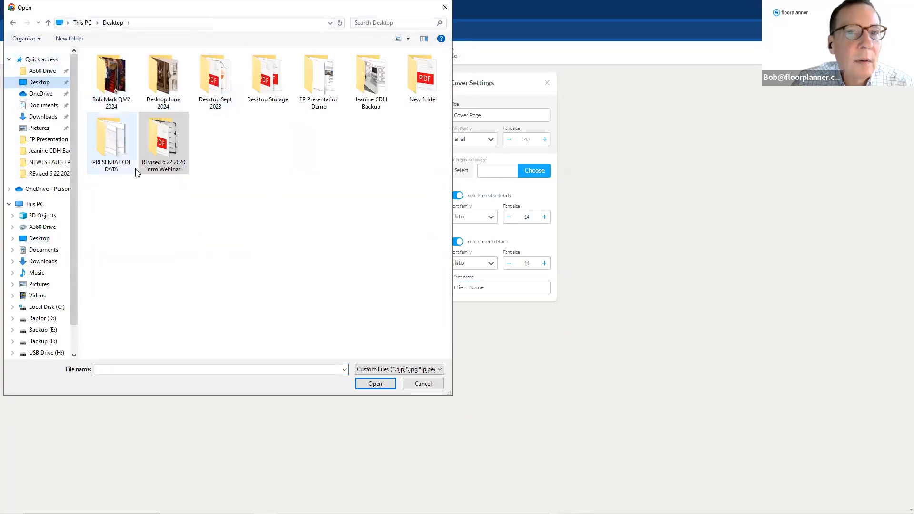
click(122, 159)
double_click(123, 159)
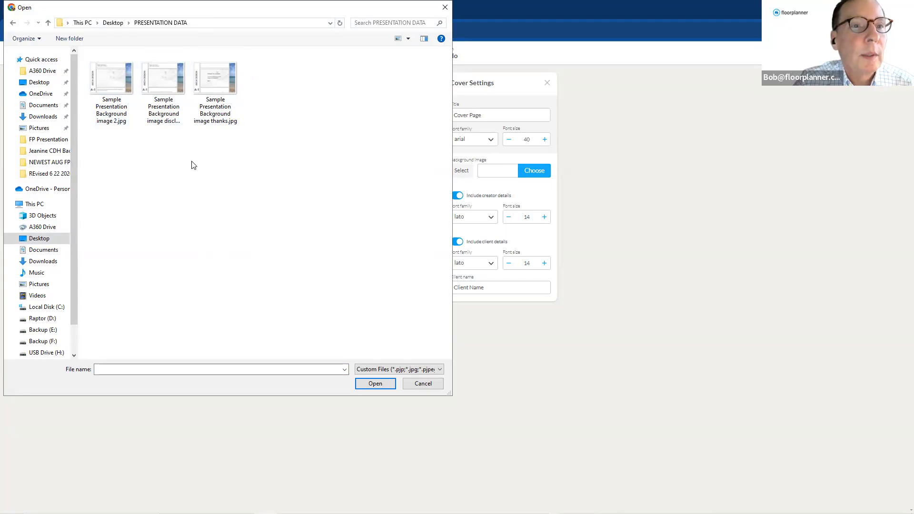
click(115, 85)
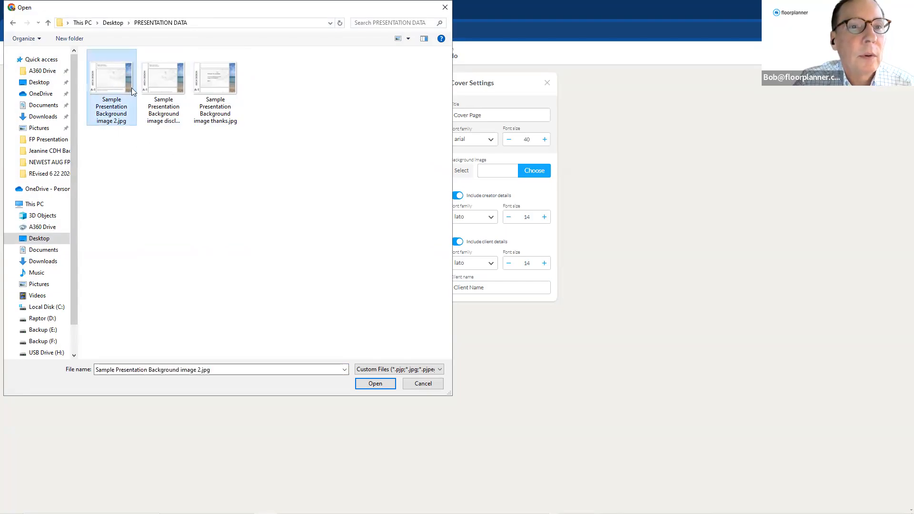
click(375, 383)
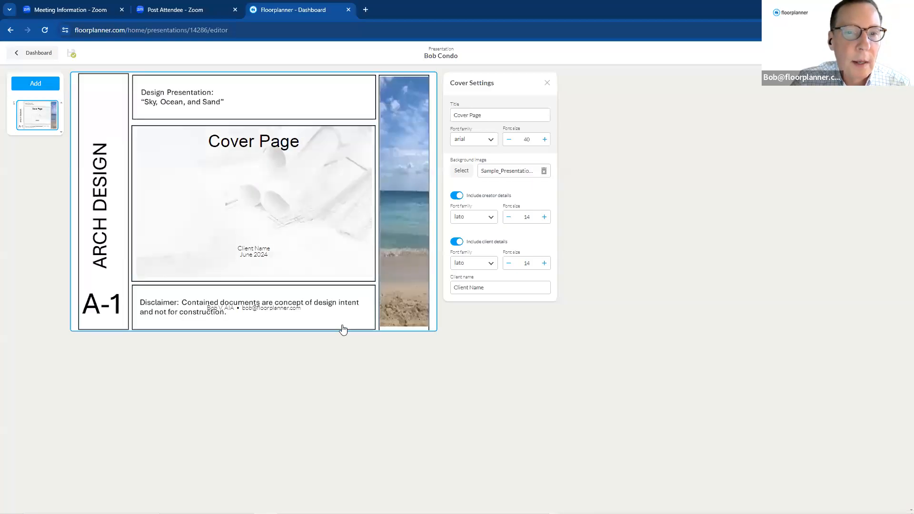
Step: Replace the cover background with Sample Presentation Background image disclaimer.jpg, and switch the client details off and back on
click(529, 171)
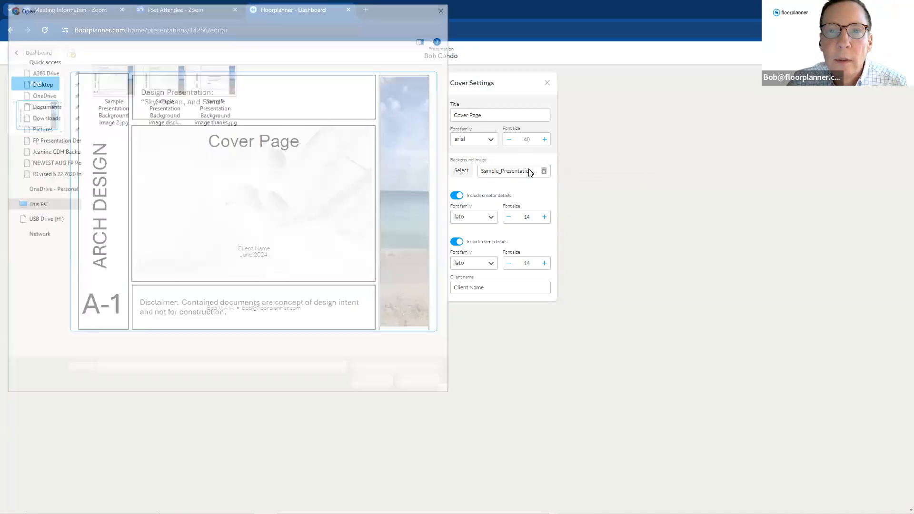
click(164, 78)
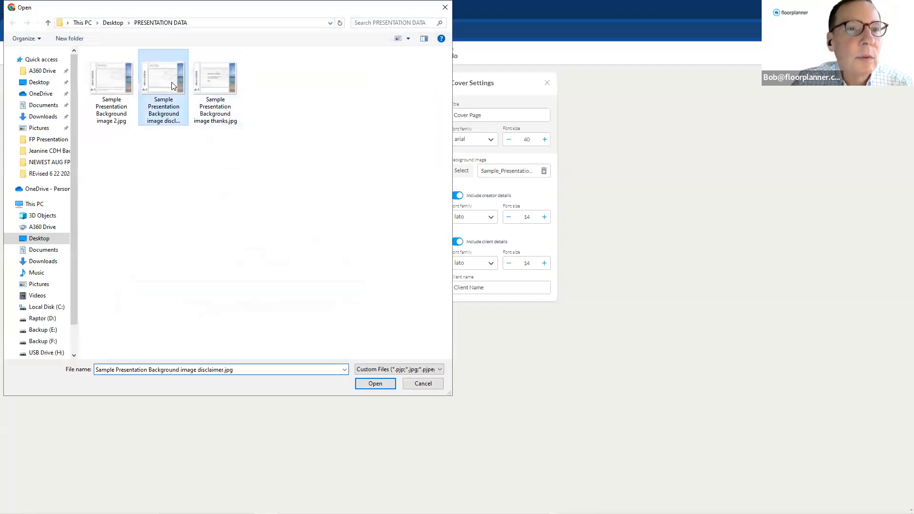
click(368, 383)
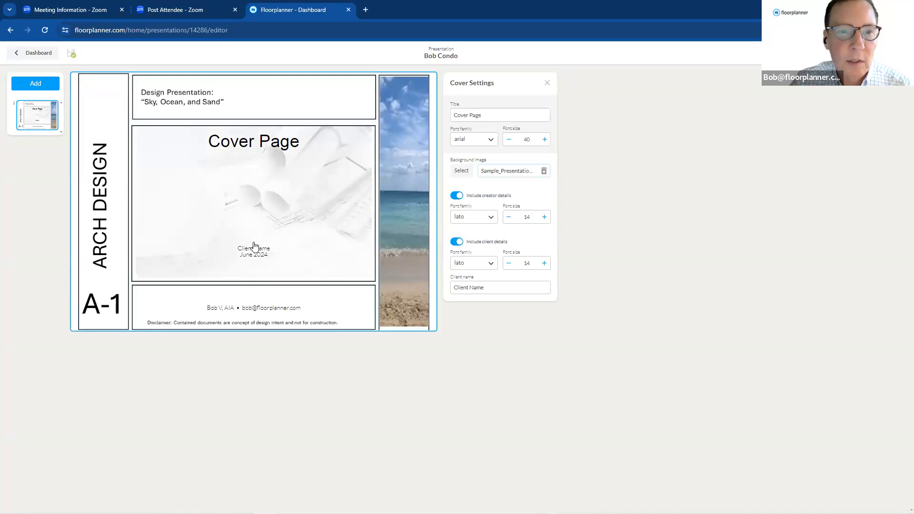
click(456, 242)
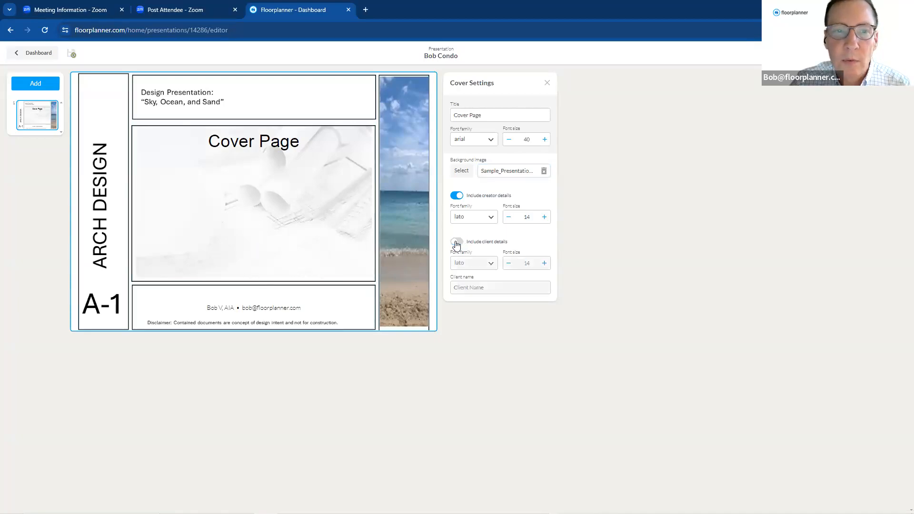
click(460, 243)
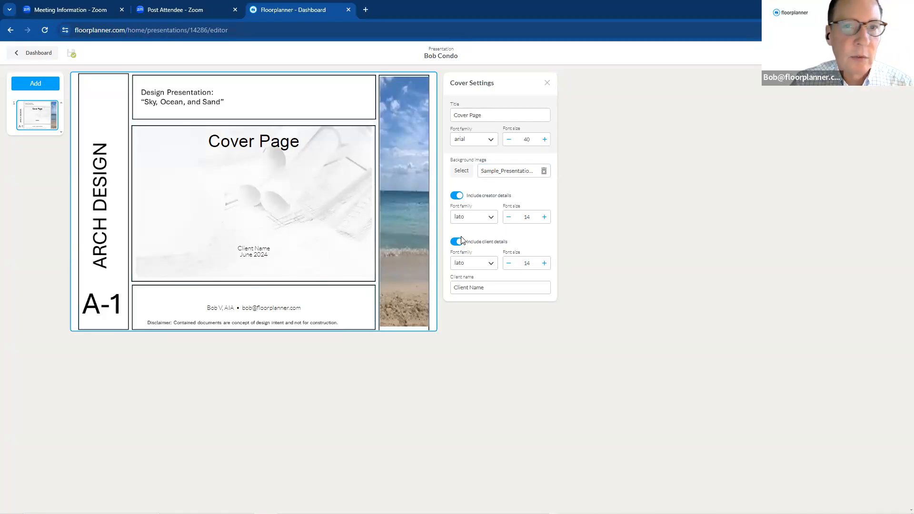
Step: Add a slide after the cover, title it Floor Plan and keep its order at 1
click(36, 84)
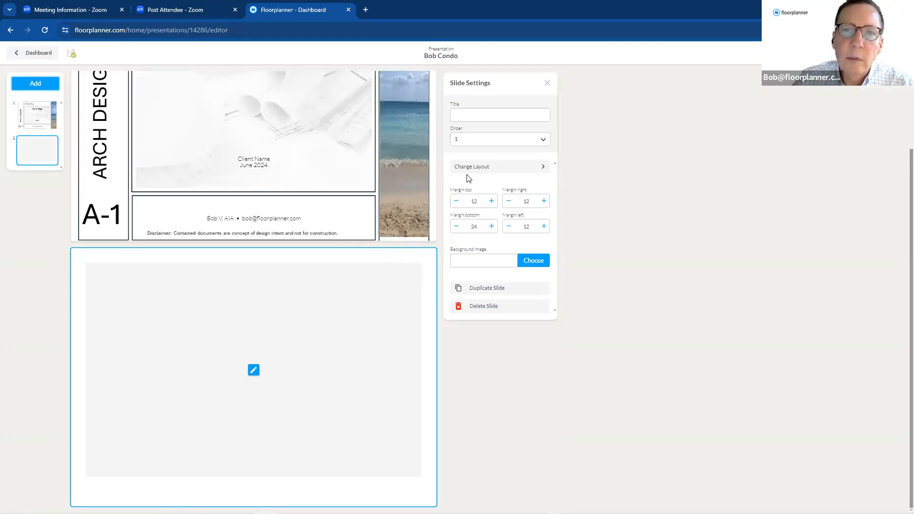
click(476, 119)
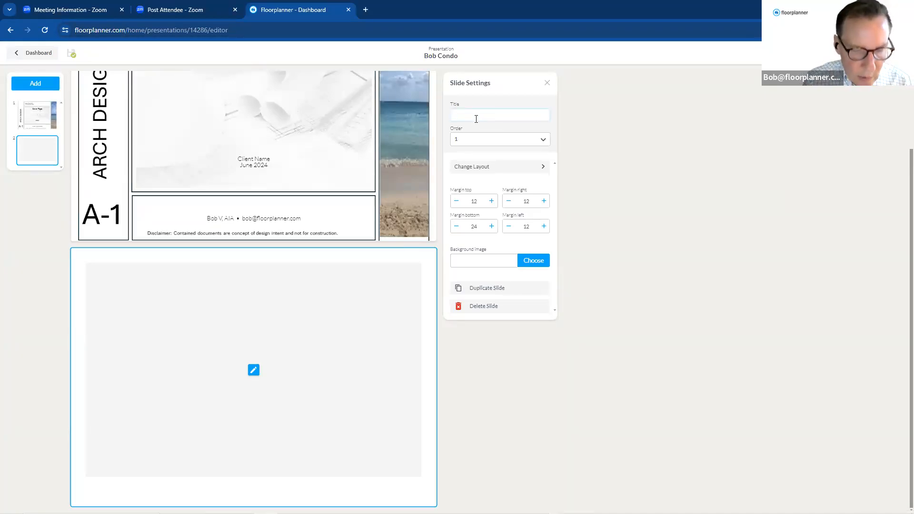
text(P)
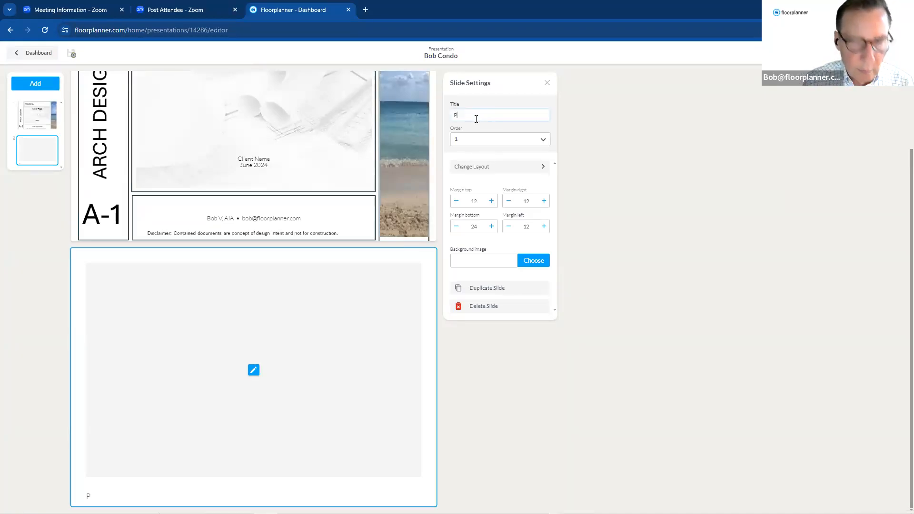
key(BackSpace)
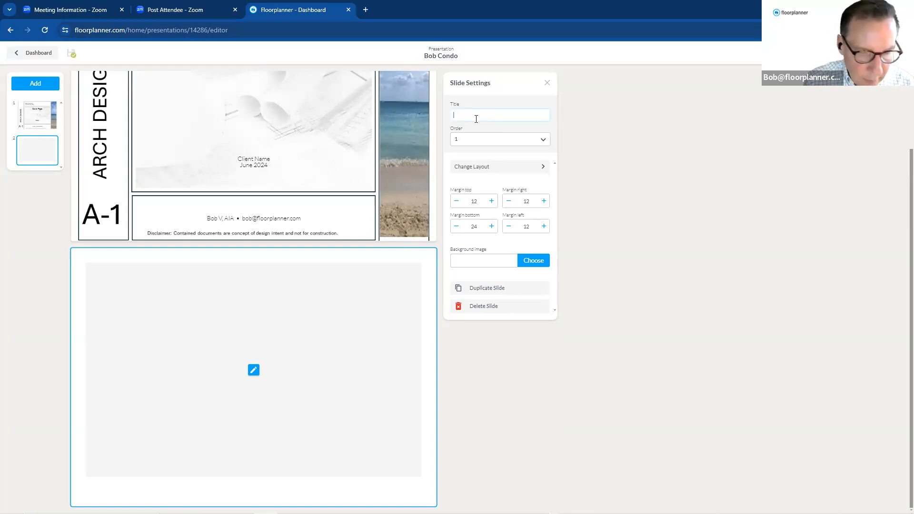
text(Floor)
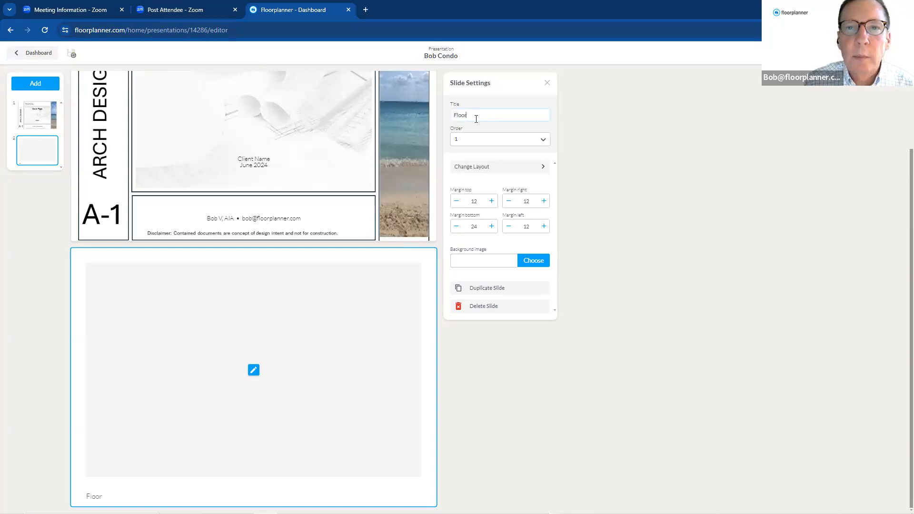
text( Plan)
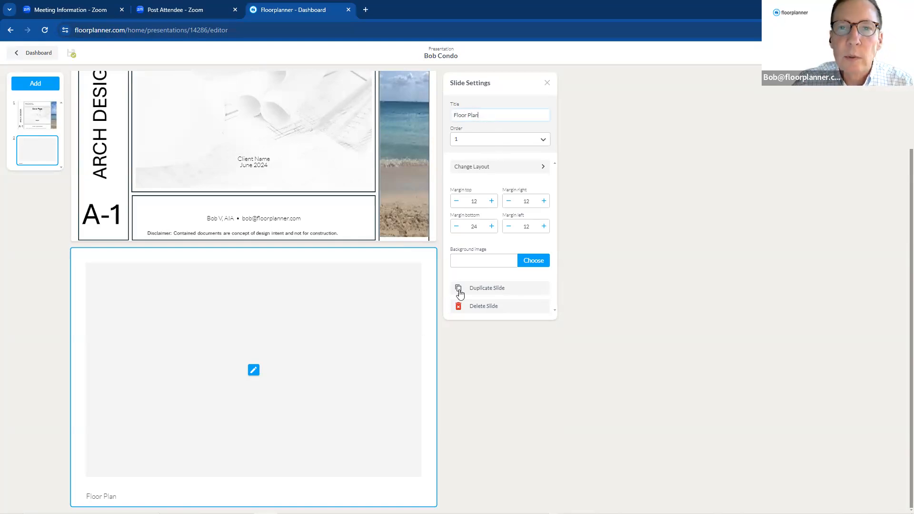
click(518, 146)
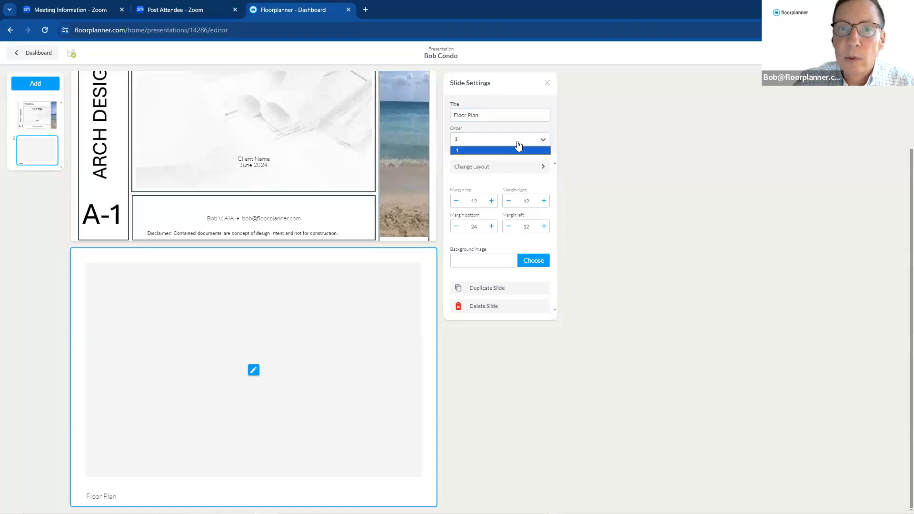
click(519, 145)
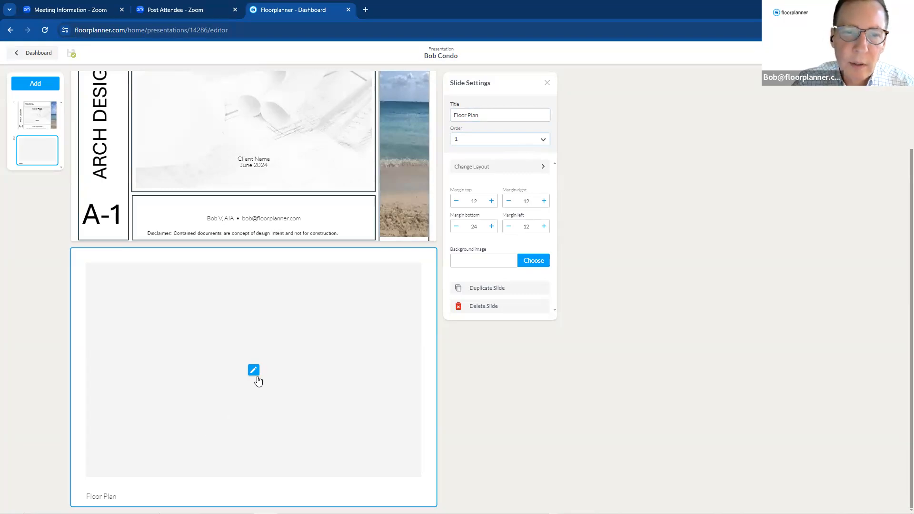
Step: Keep the Floor Plan slide's single-block layout and fill the block with the 2D Floorplan export showing the whole residence in grey and white
click(503, 172)
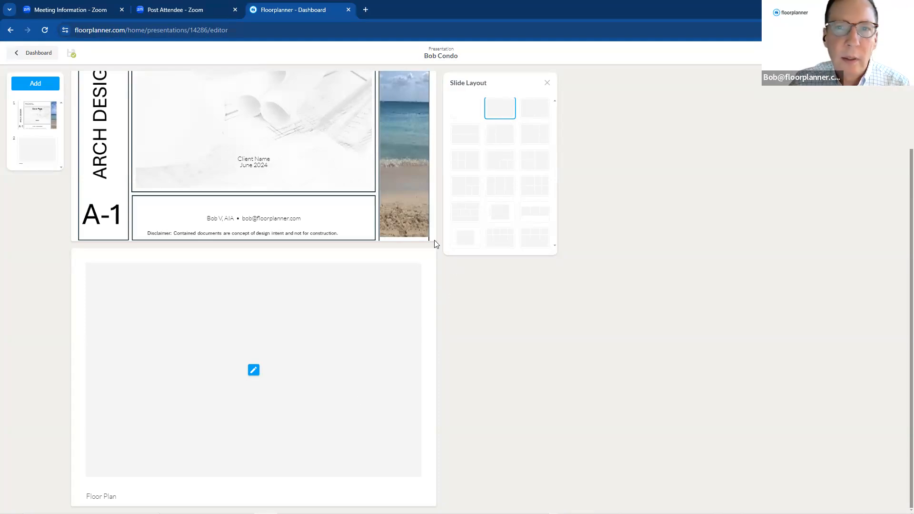
click(316, 351)
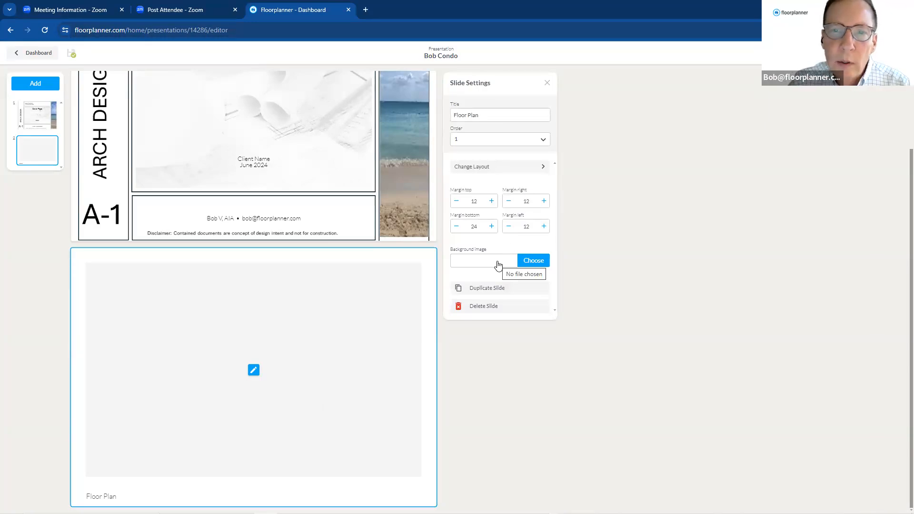
click(254, 371)
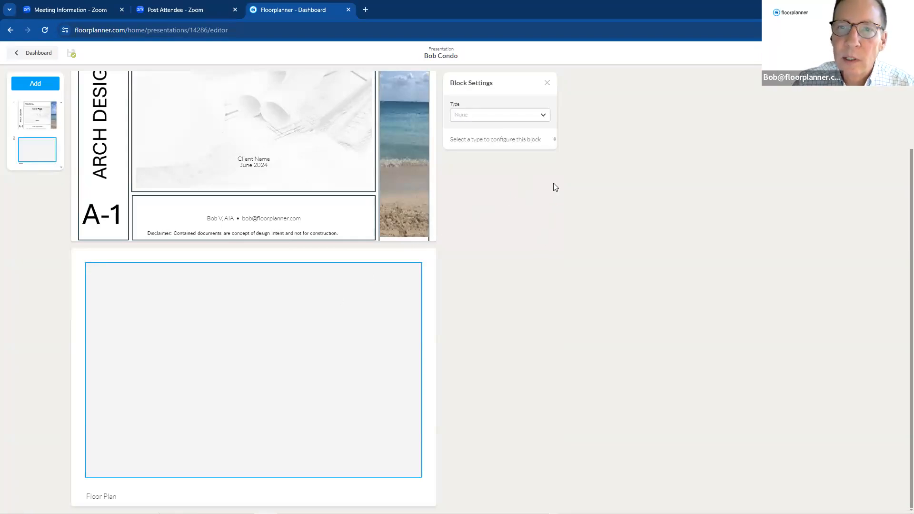
click(542, 118)
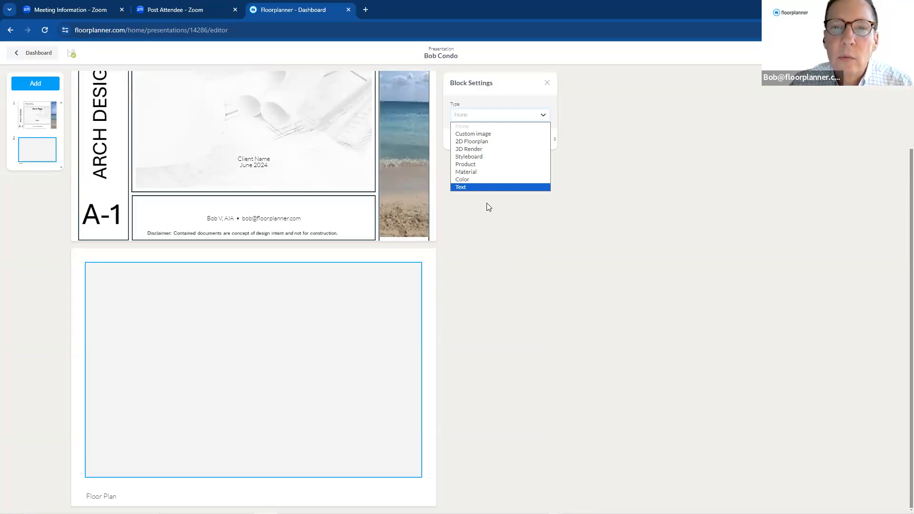
click(511, 142)
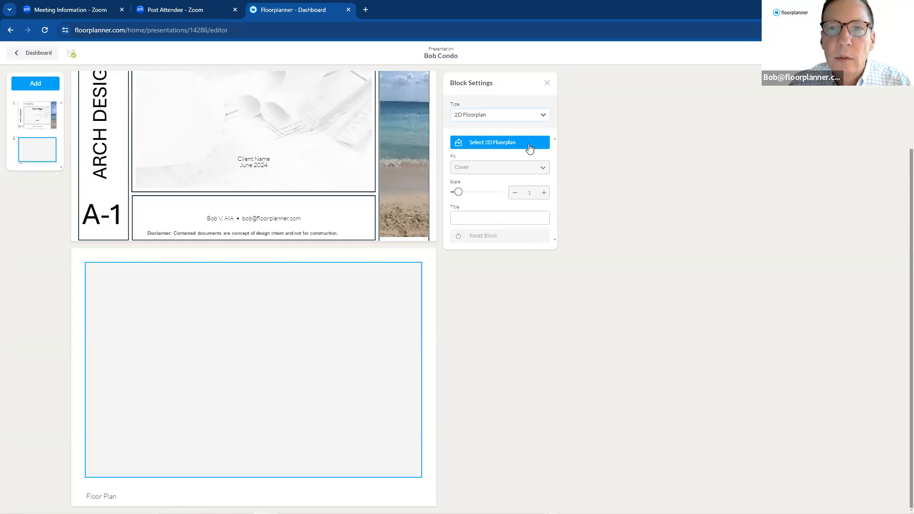
click(529, 148)
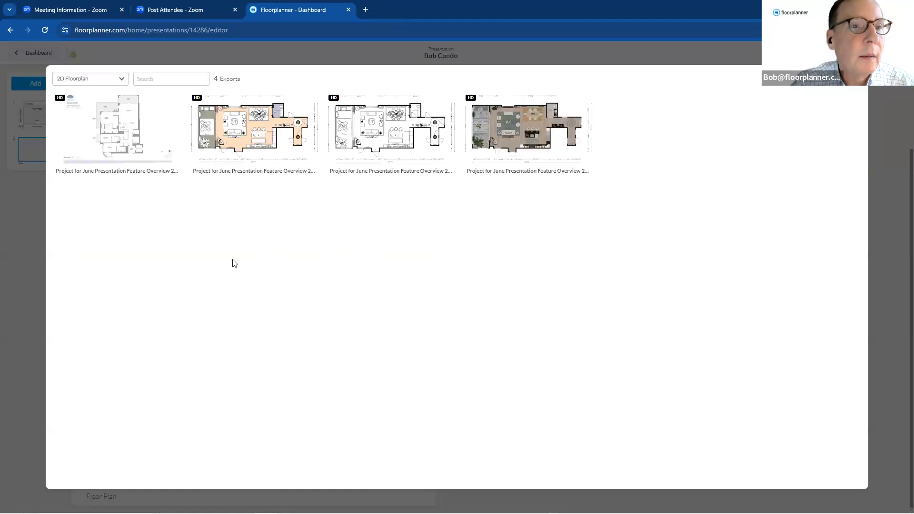
click(135, 145)
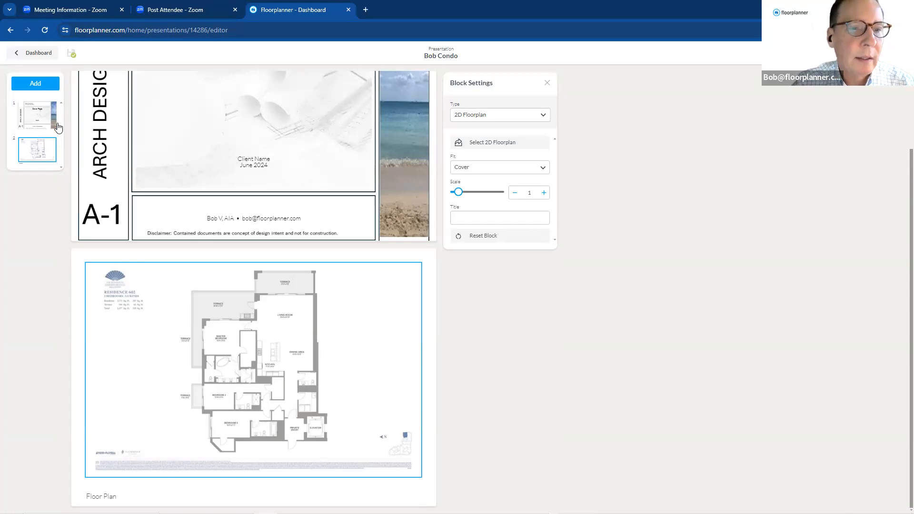
Step: Add another slide after the Floor Plan slide and title it Plan
click(43, 82)
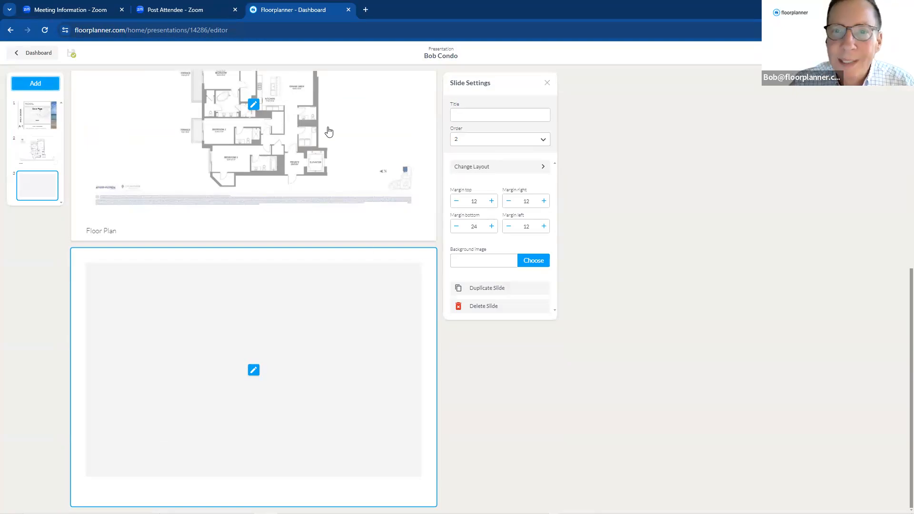
click(492, 118)
text(PLan)
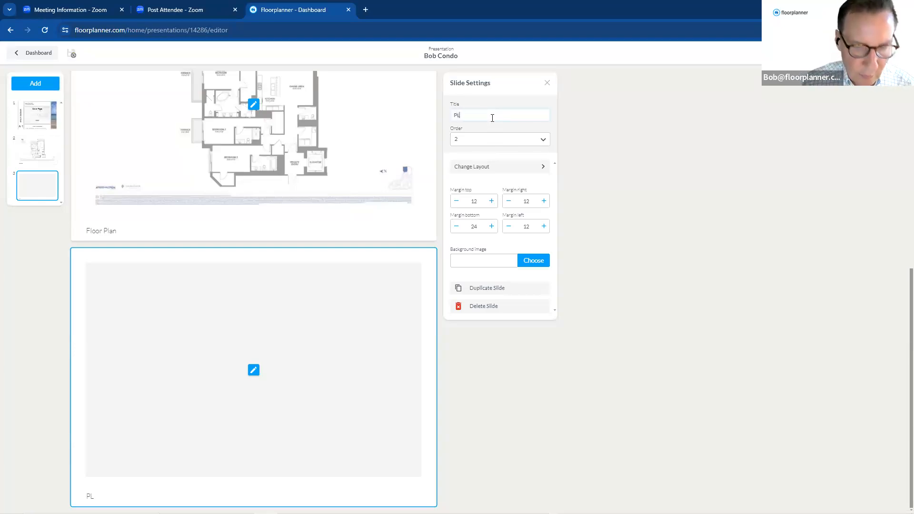
key(BackSpace)
key(BackSpace)
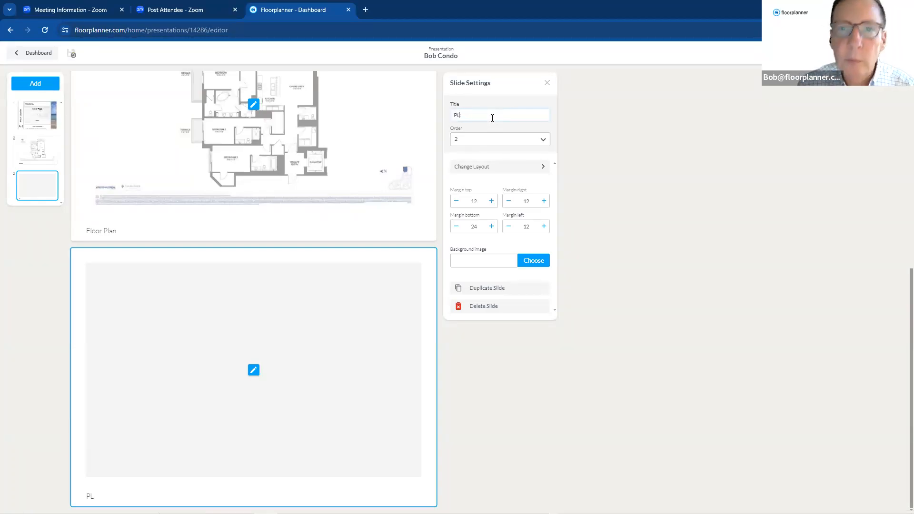
text(lan)
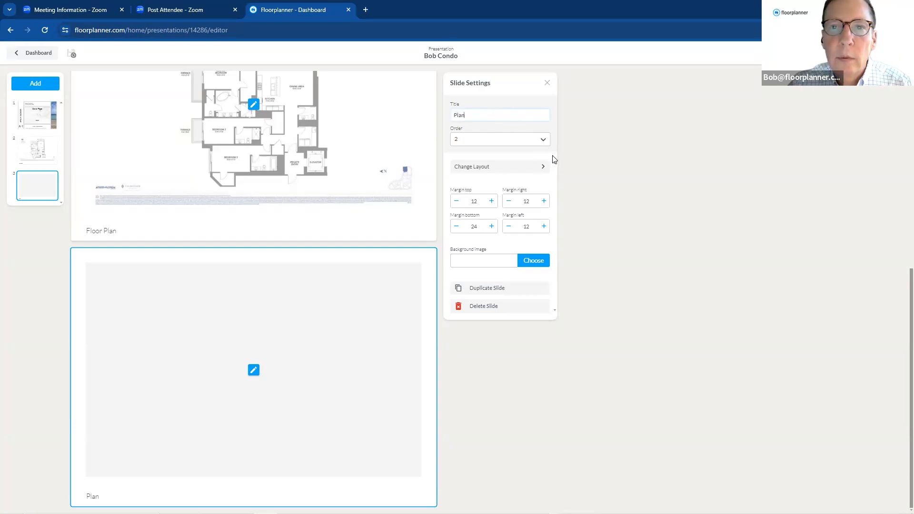
Step: Keep the Plan slide's single-block layout and fill the block with the fully rendered, furnished colour 2D Floorplan export
click(530, 169)
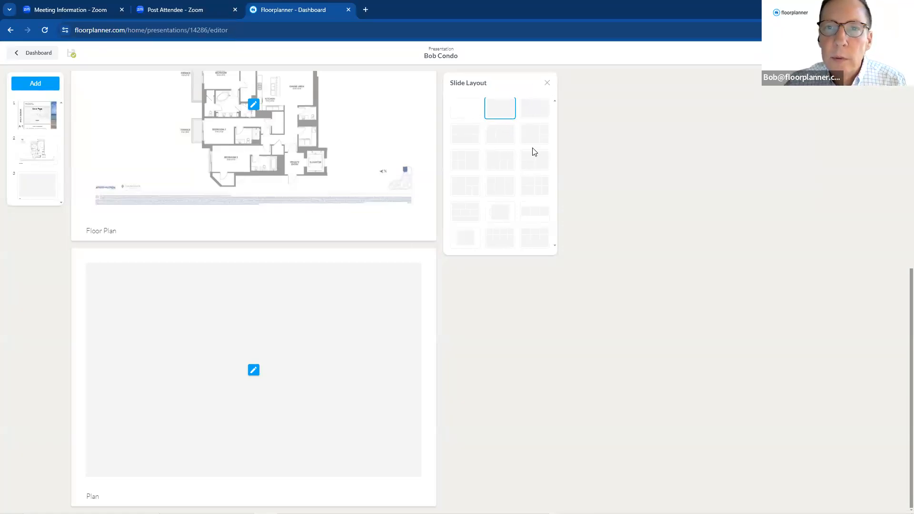
click(318, 306)
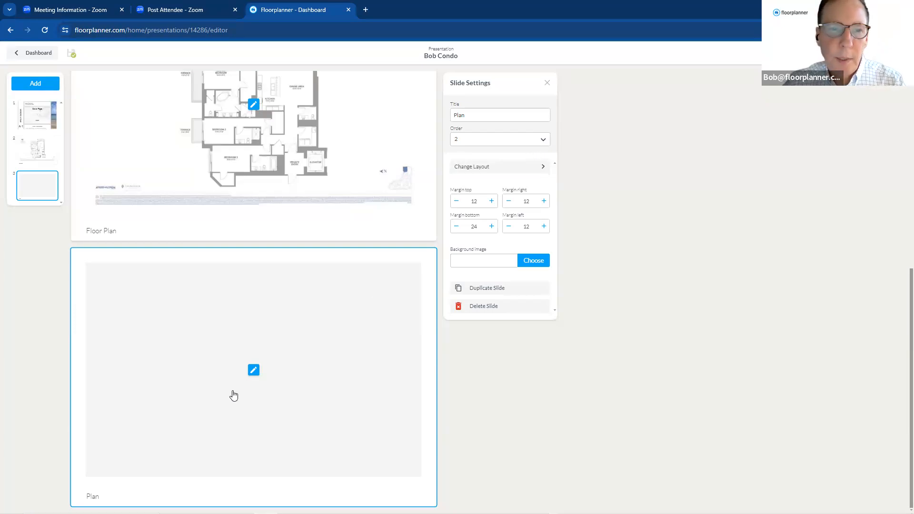
click(253, 375)
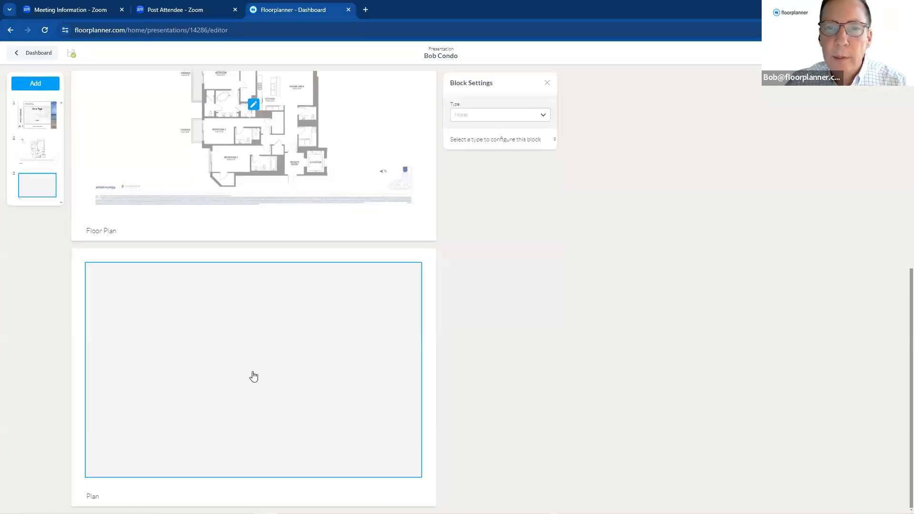
click(539, 116)
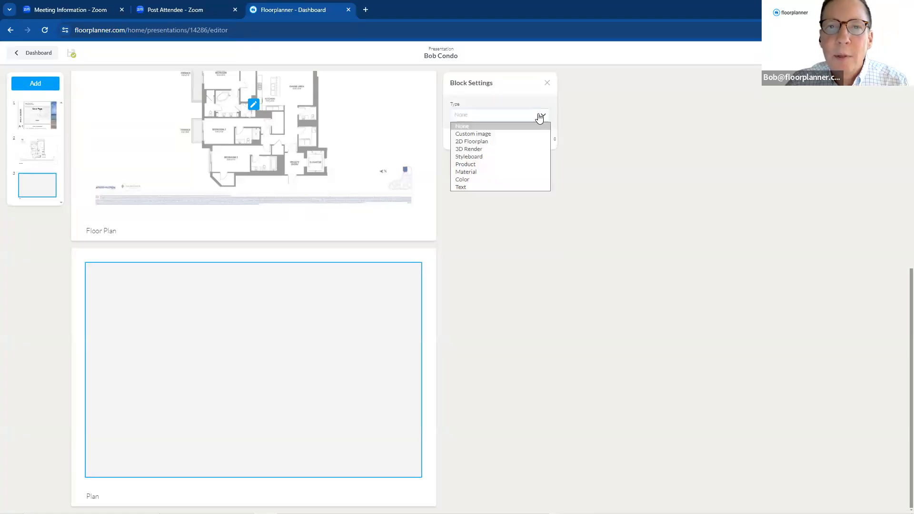
click(518, 142)
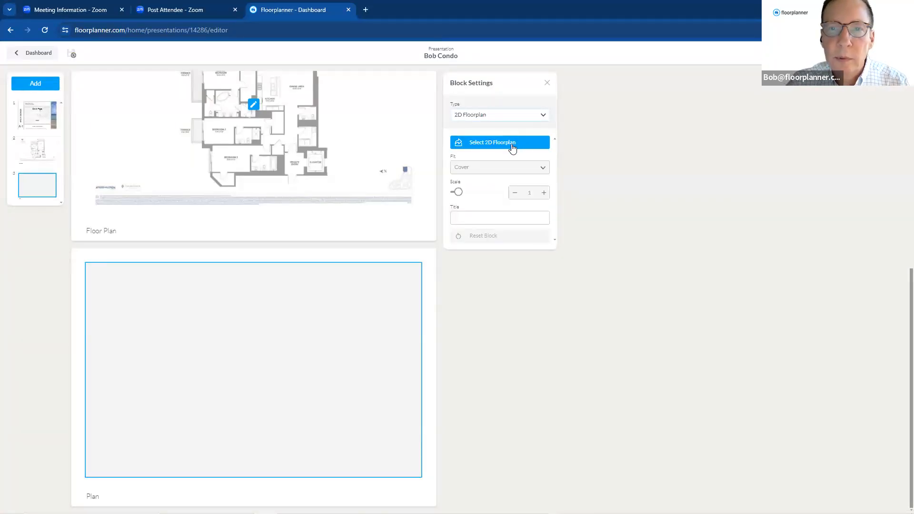
click(516, 144)
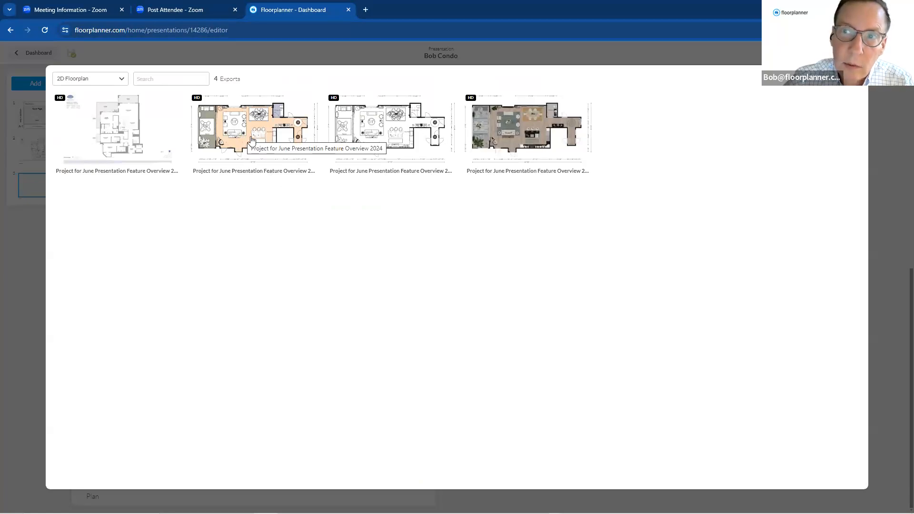
click(529, 139)
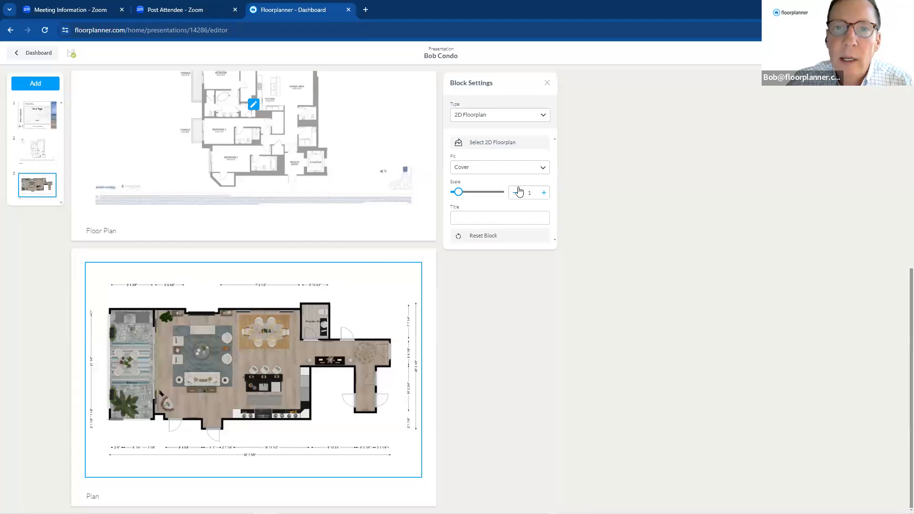
Step: Try the Fit horizontally and Fit vertically options on the Plan slide's floor plan, and settle on Contain
click(543, 169)
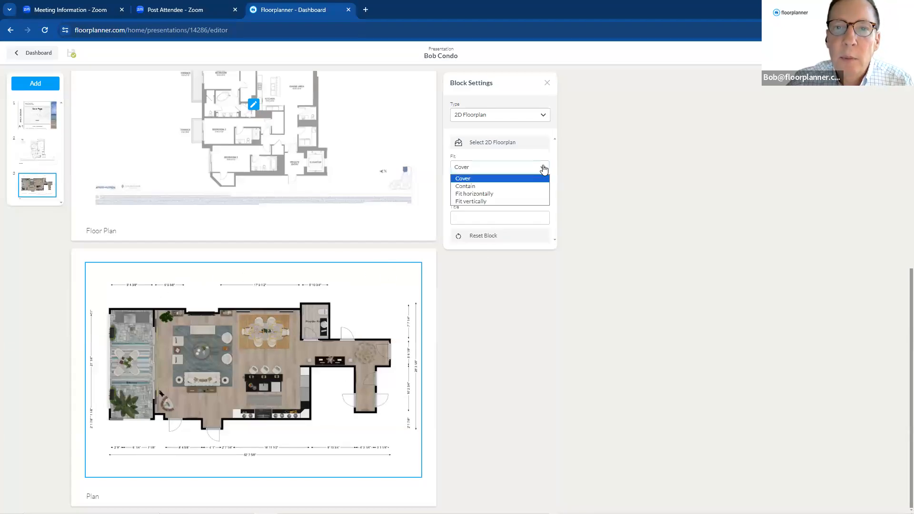
click(500, 186)
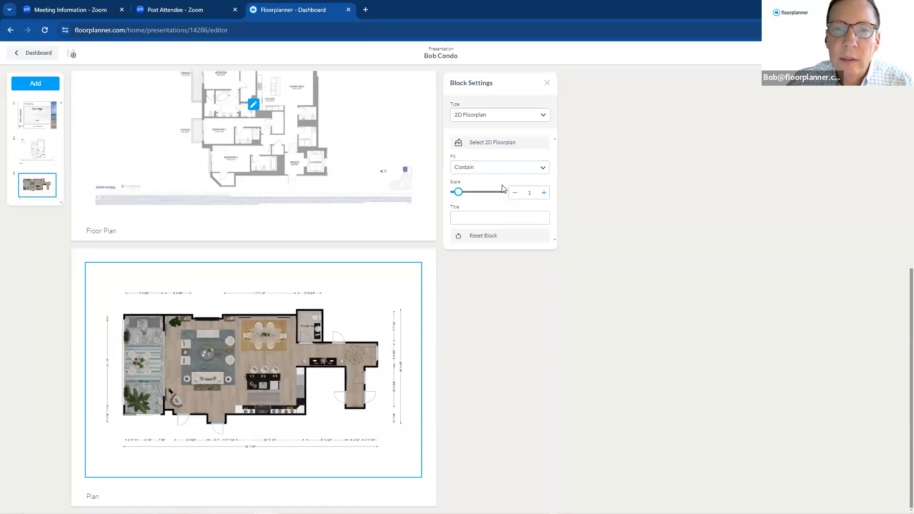
click(542, 169)
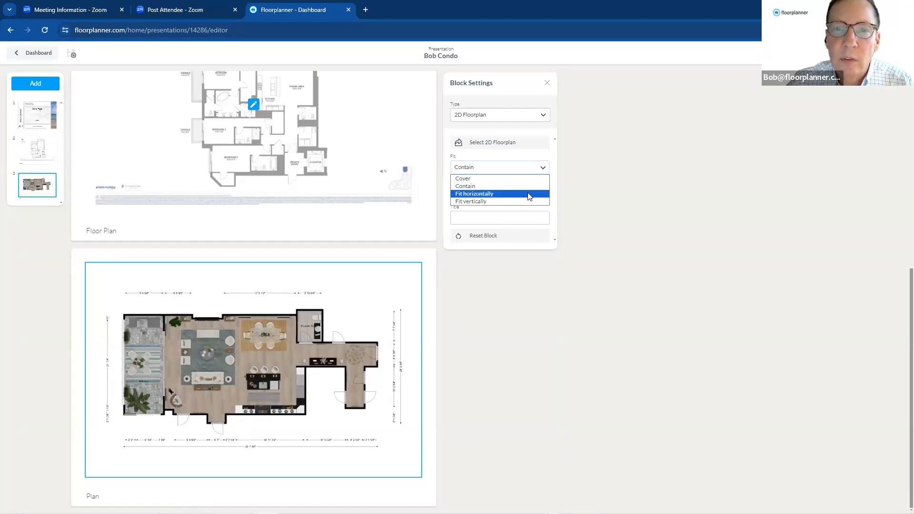
click(528, 194)
click(542, 170)
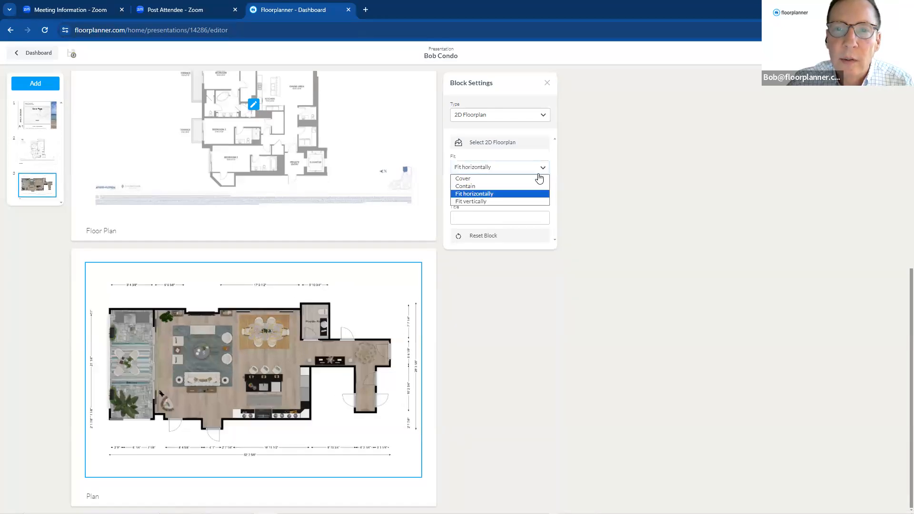
click(528, 201)
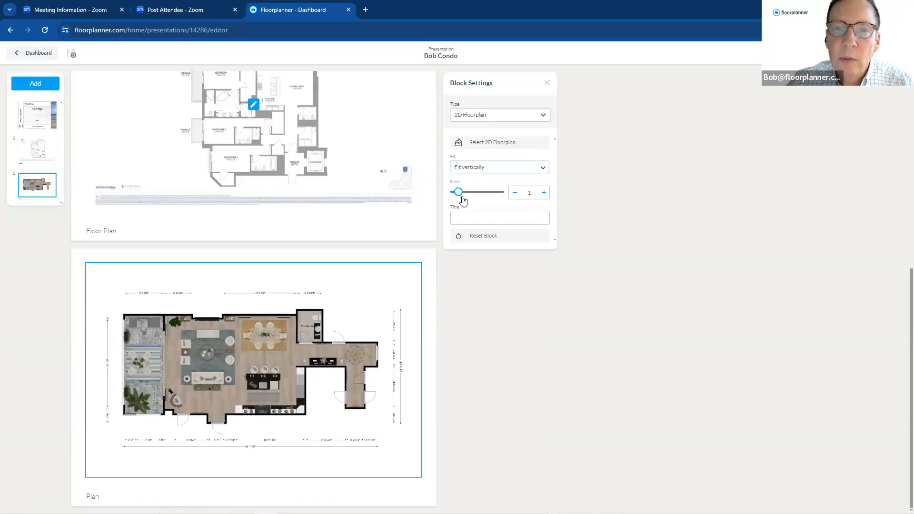
click(534, 167)
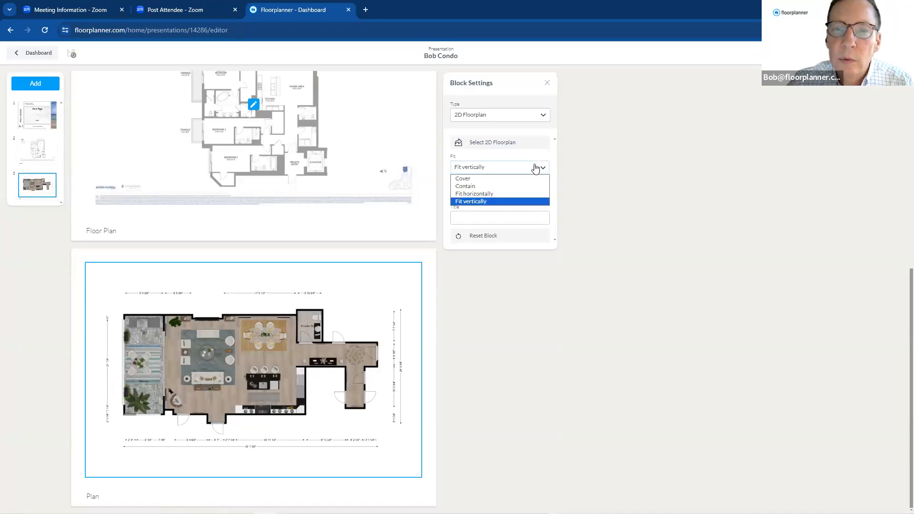
click(499, 186)
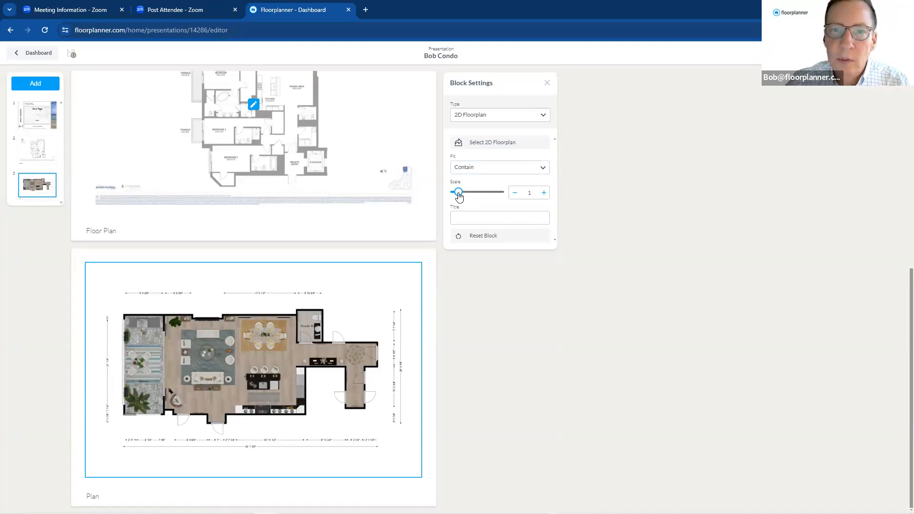
Step: Try enlarging the floor plan to a scale of 4.21 and moving it within its block, and return the scale to 1
drag(459, 196, 474, 198)
drag(337, 370, 305, 350)
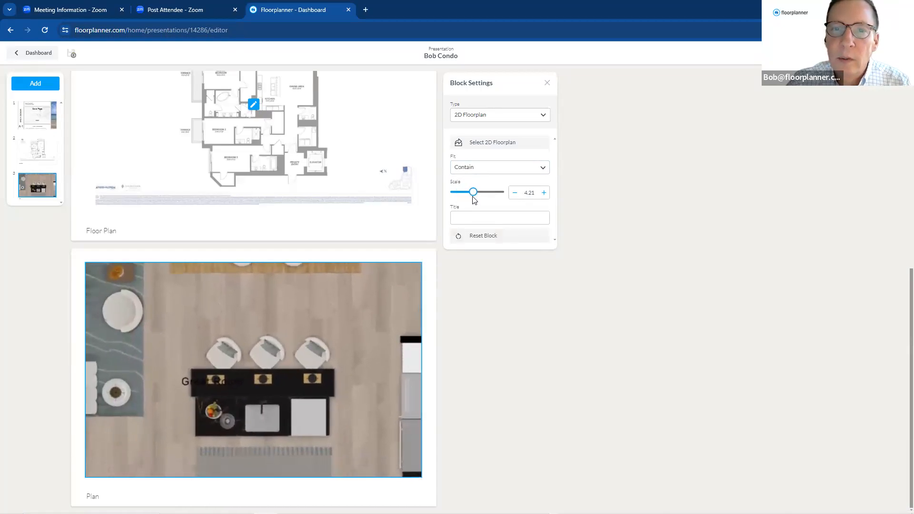
drag(471, 198, 461, 196)
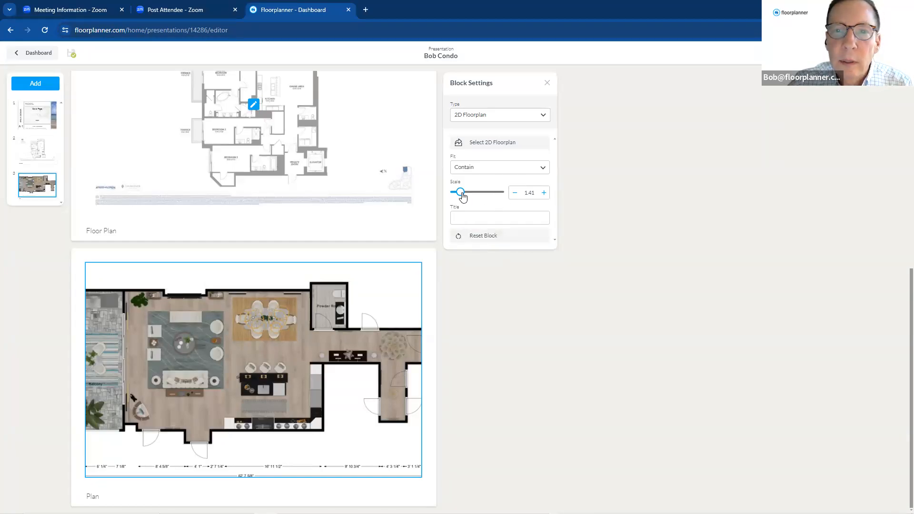
drag(461, 193, 458, 193)
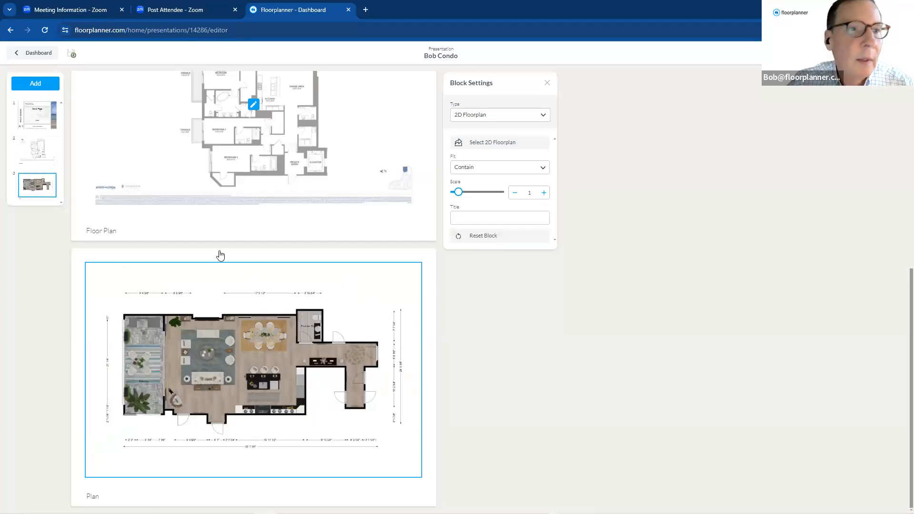
Step: Add a slide after the Plan slide and give it the layout with four small blocks beside one large block
click(45, 85)
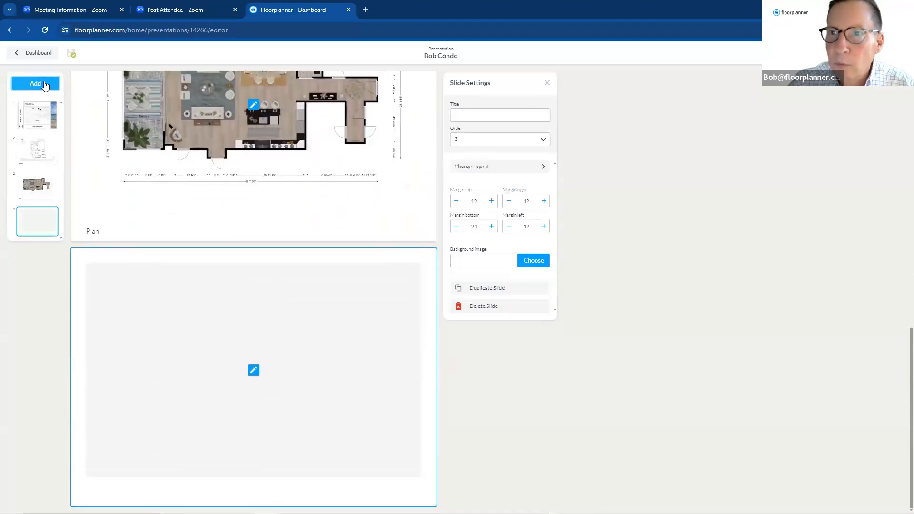
scroll(277, 190, up, 10)
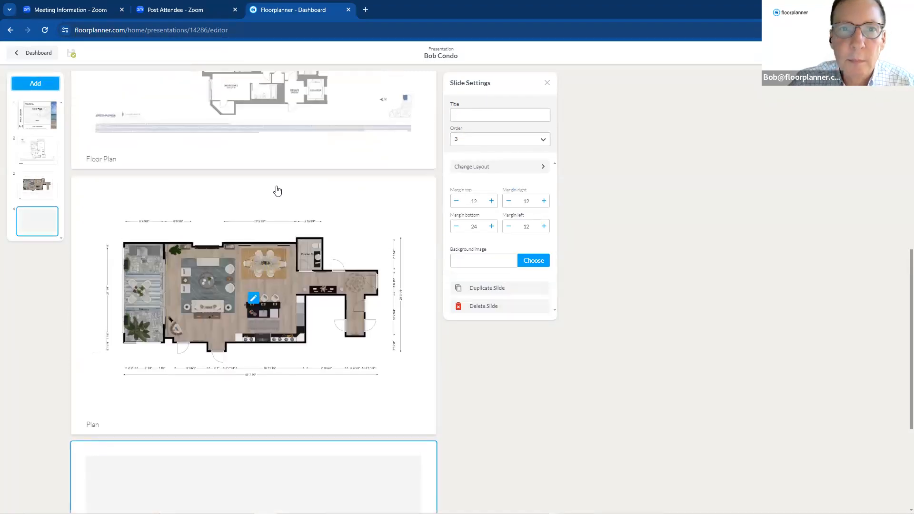
scroll(280, 190, up, 2)
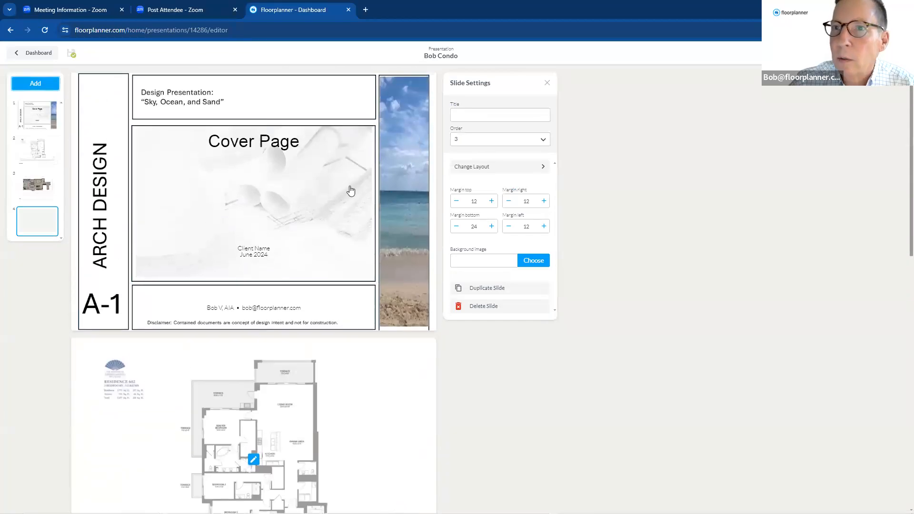
scroll(353, 195, down, 1)
scroll(367, 203, down, 10)
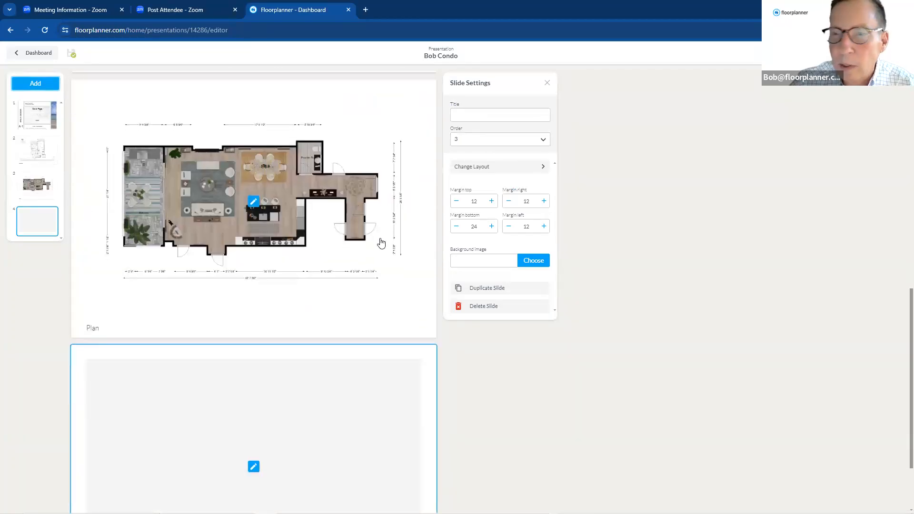
scroll(381, 243, down, 2)
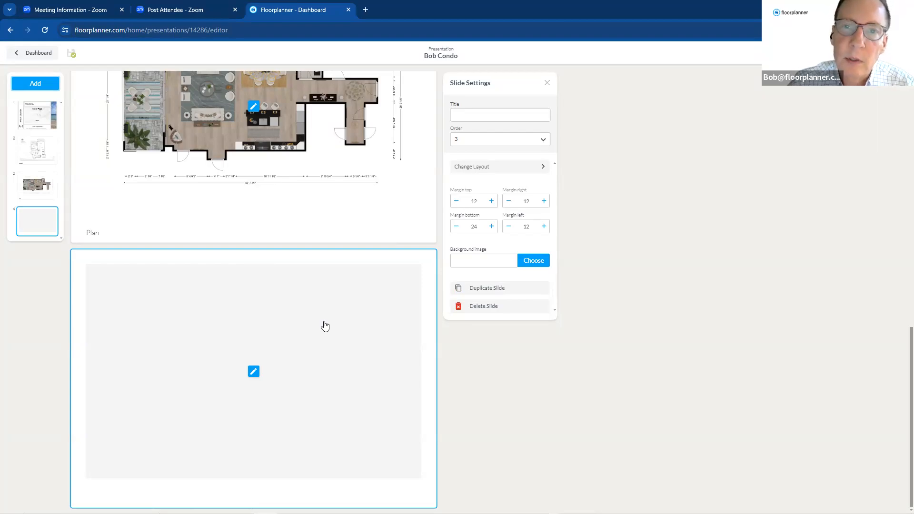
scroll(319, 214, up, 5)
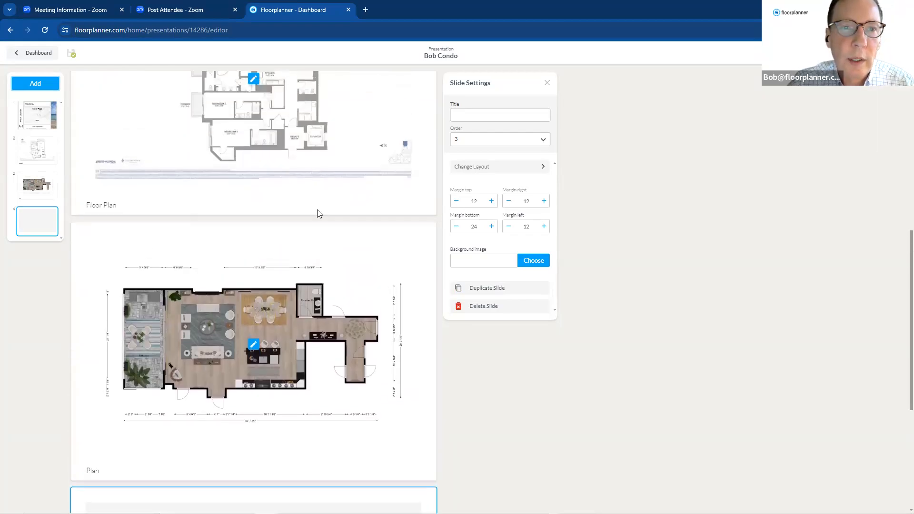
scroll(308, 303, down, 2)
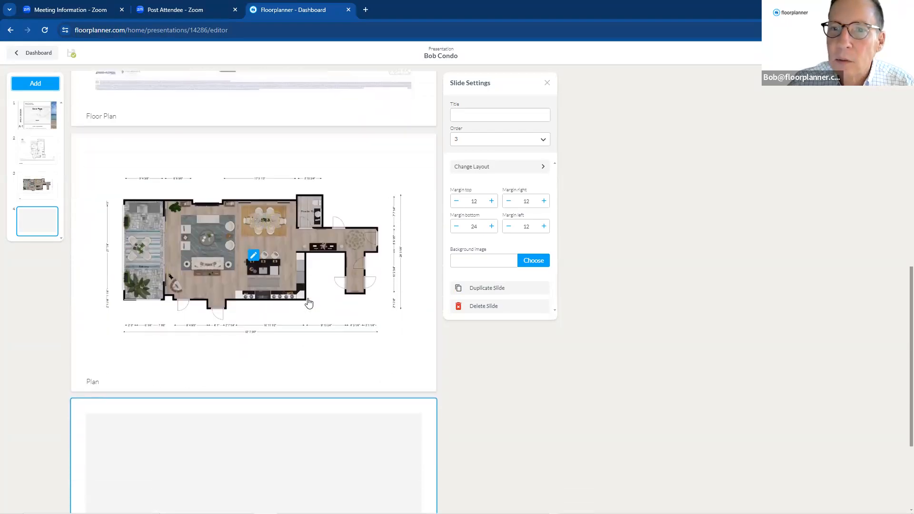
scroll(388, 235, down, 2)
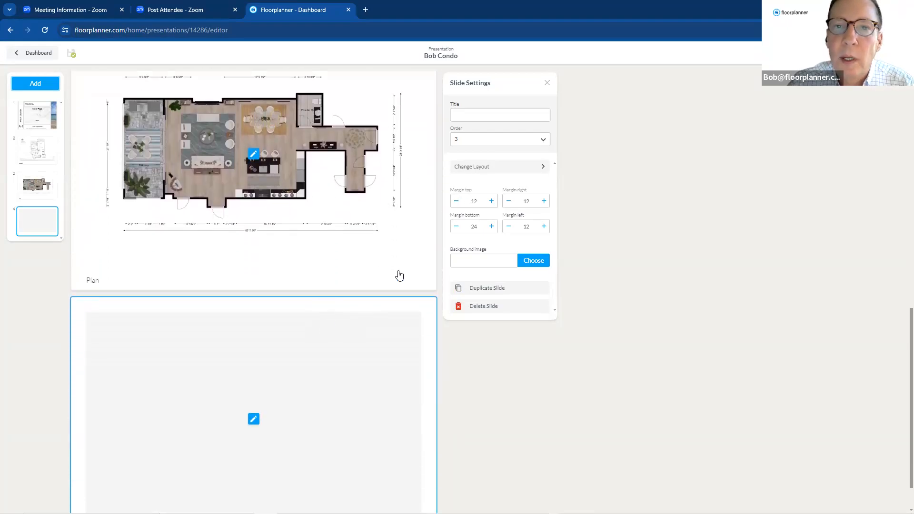
scroll(409, 267, down, 1)
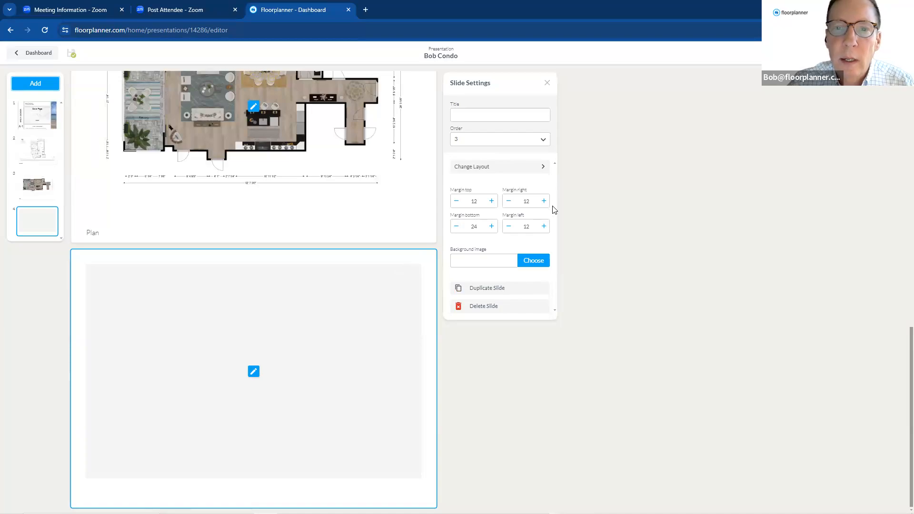
click(521, 167)
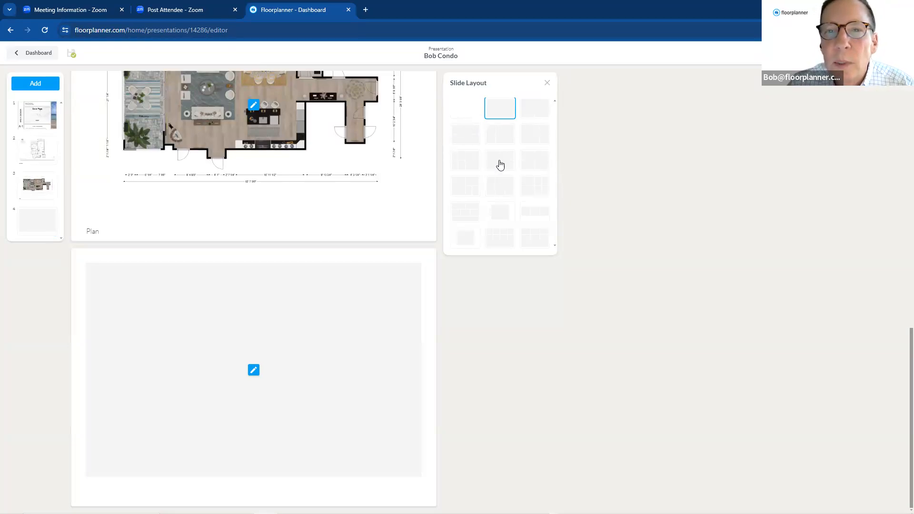
click(469, 169)
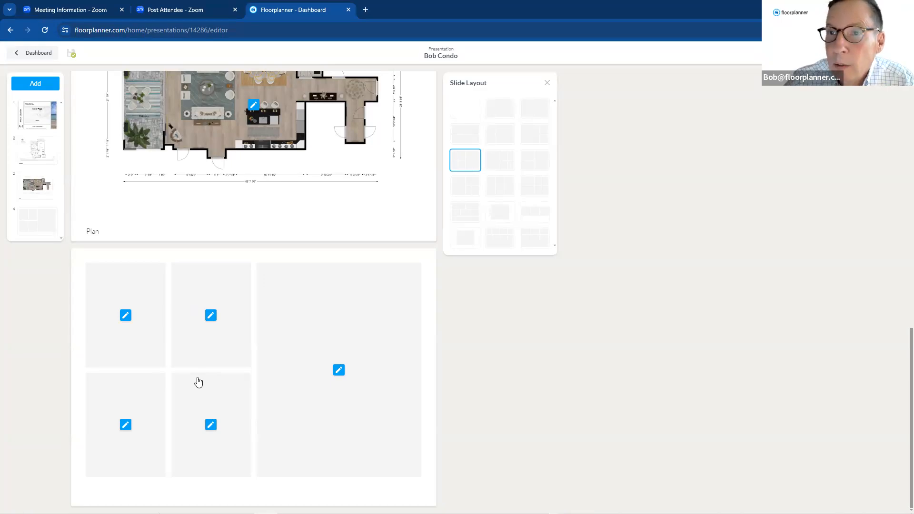
Step: Fill the new slide's upper-left small block with the product Chocolate - Iconic Upholstered Chair 900 in its straight front view
click(125, 316)
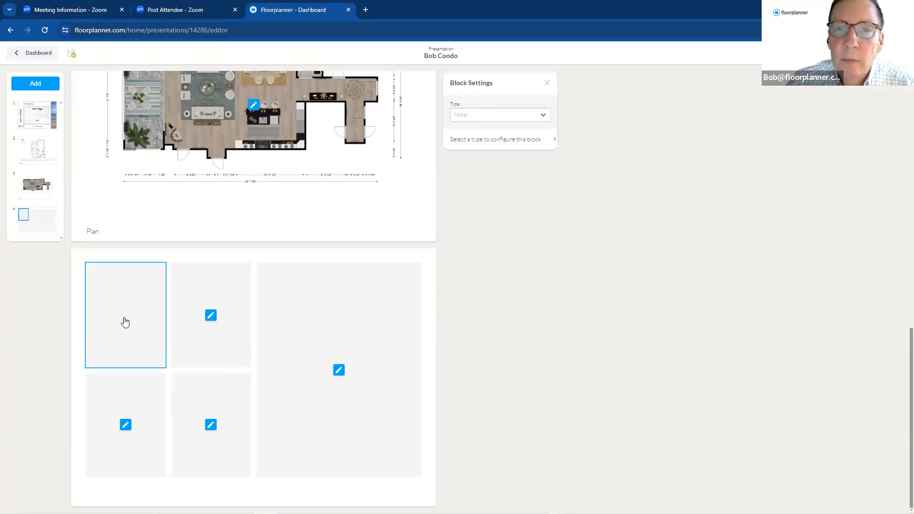
click(534, 121)
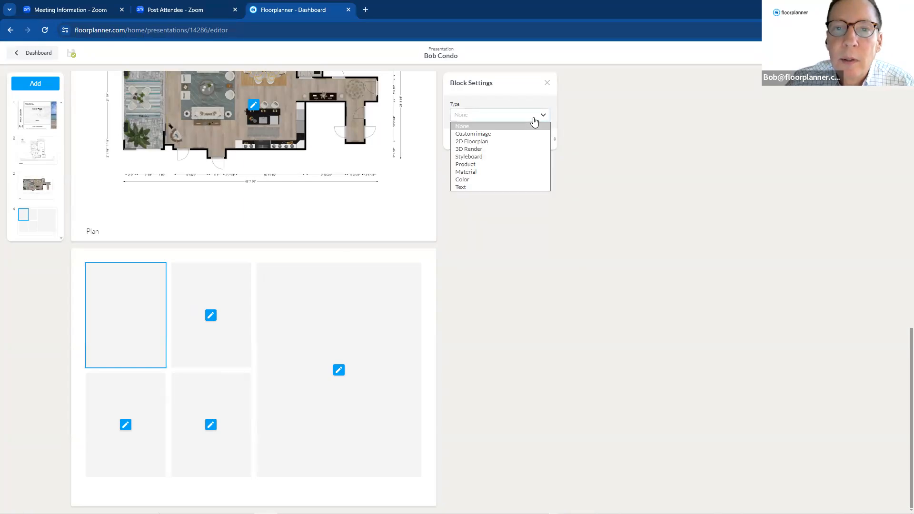
click(508, 164)
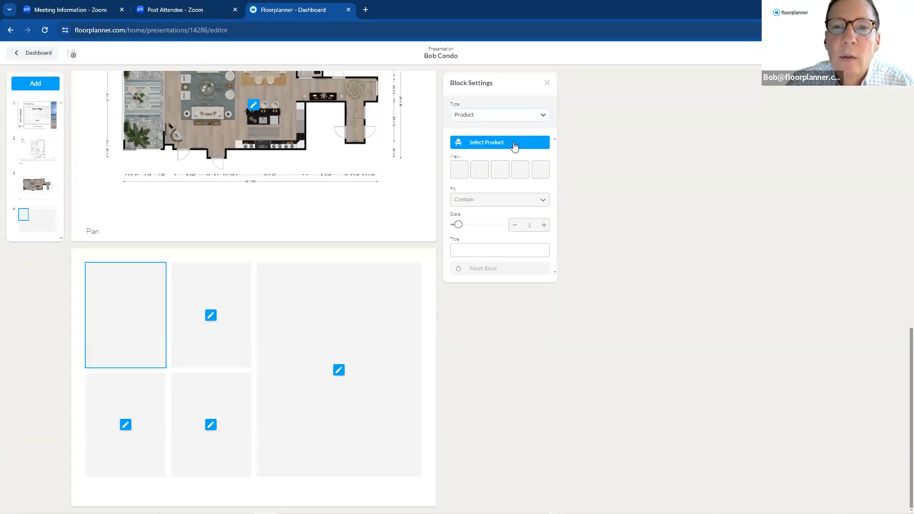
click(515, 143)
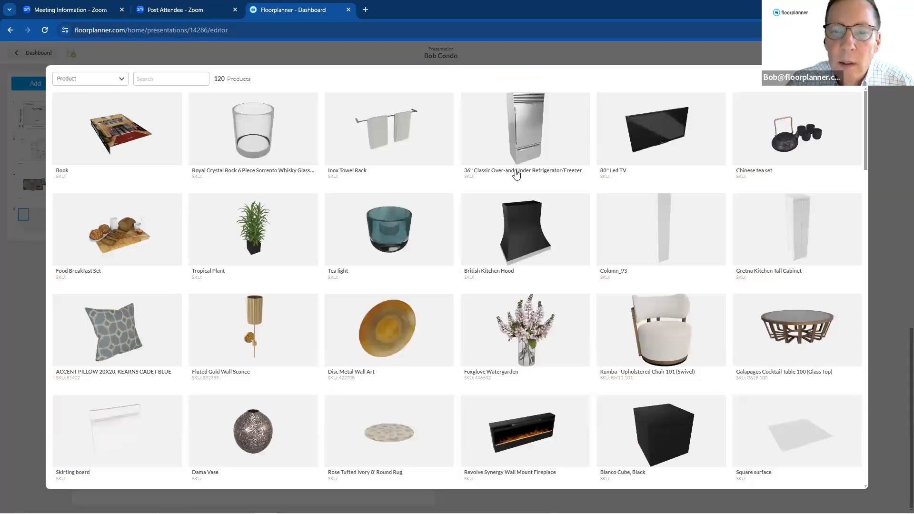
scroll(515, 157, down, 8)
scroll(516, 174, down, 7)
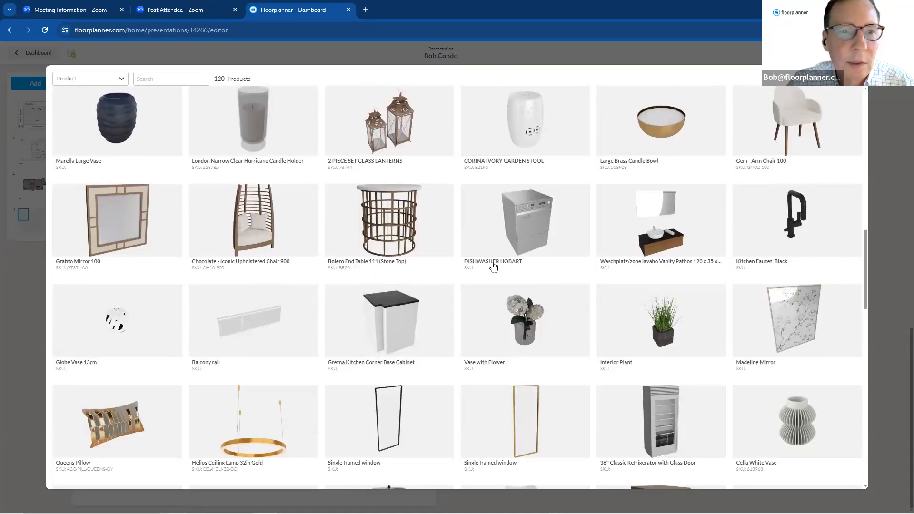
click(269, 243)
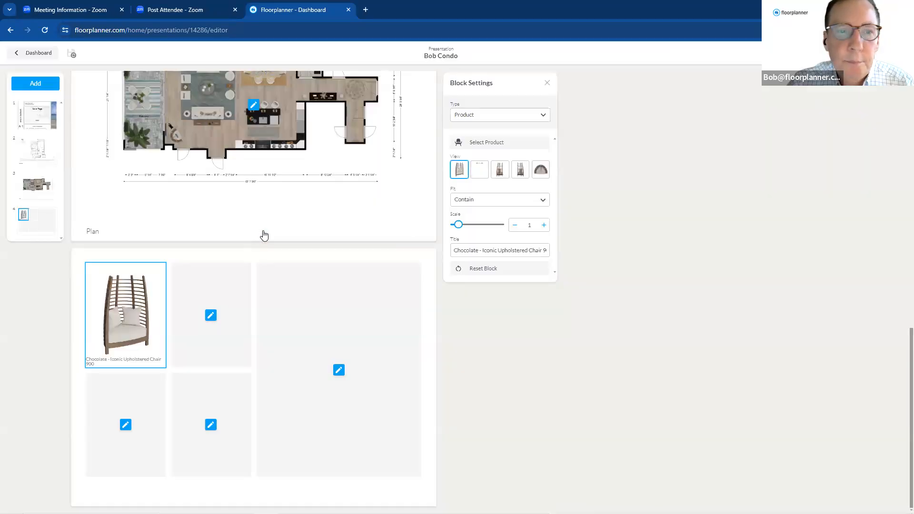
click(479, 177)
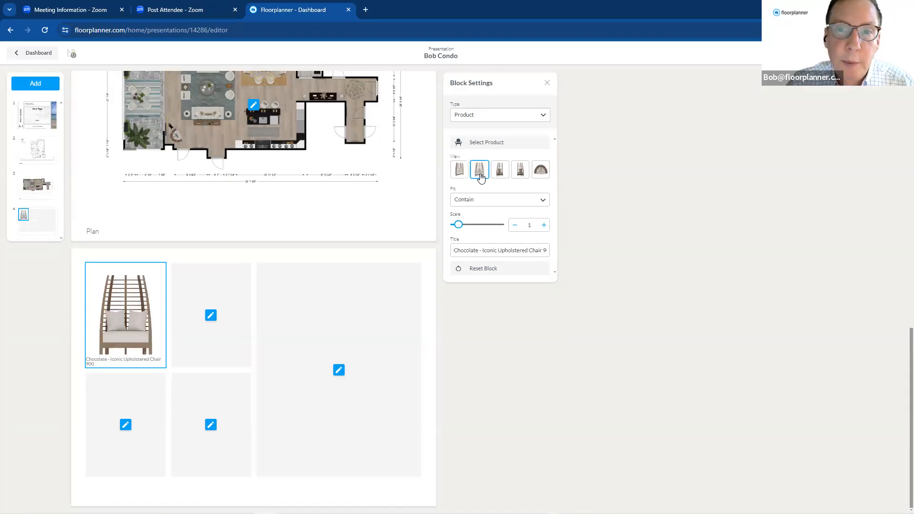
Step: Try the chair's remaining views, including the top view, and settle on the first, angled view
click(499, 176)
click(520, 176)
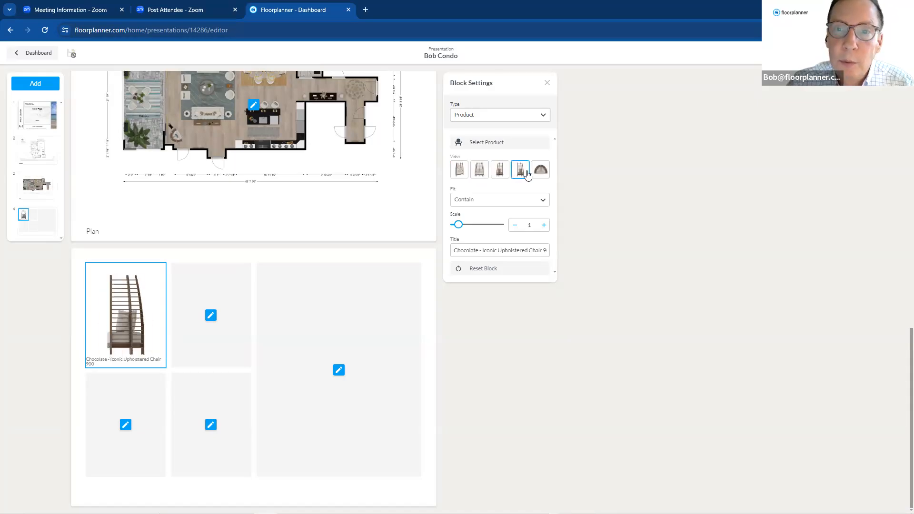
click(539, 176)
click(462, 178)
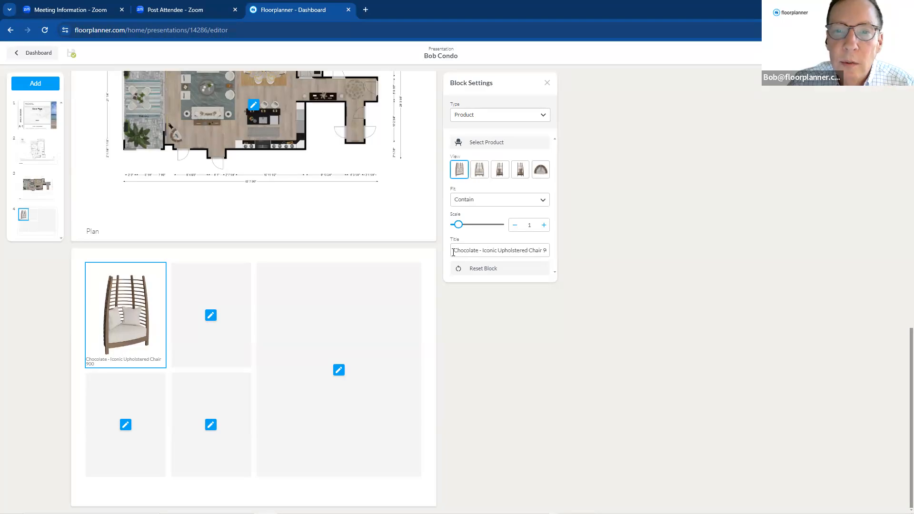
Step: Remove the chair block's title and enlarge the chair to a scale of 1.2
drag(453, 252, 549, 251)
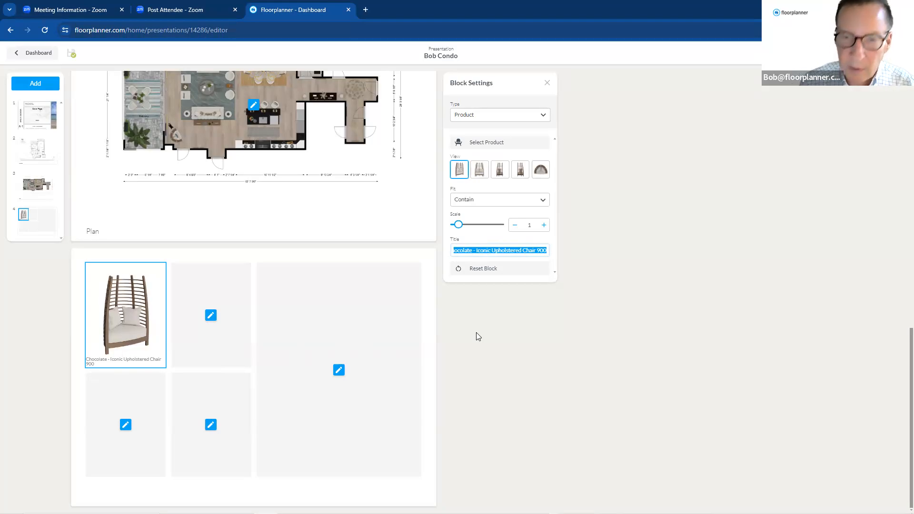
key(BackSpace)
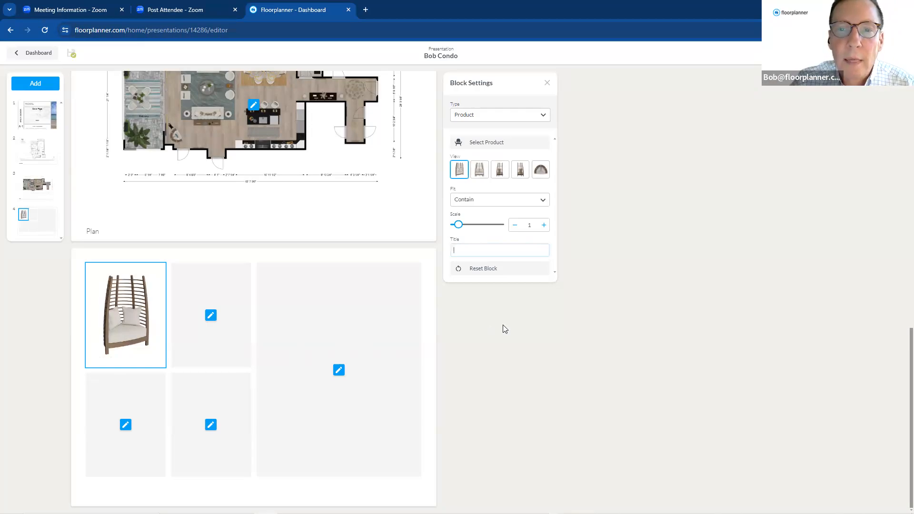
drag(459, 226, 459, 228)
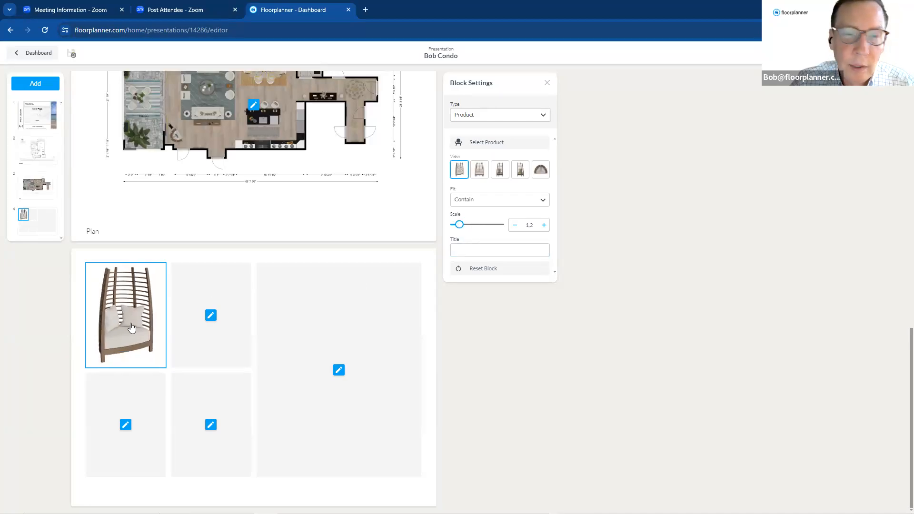
Step: Fill the upper-right small block with the product Sintia Table Lamp and remove its title
click(210, 322)
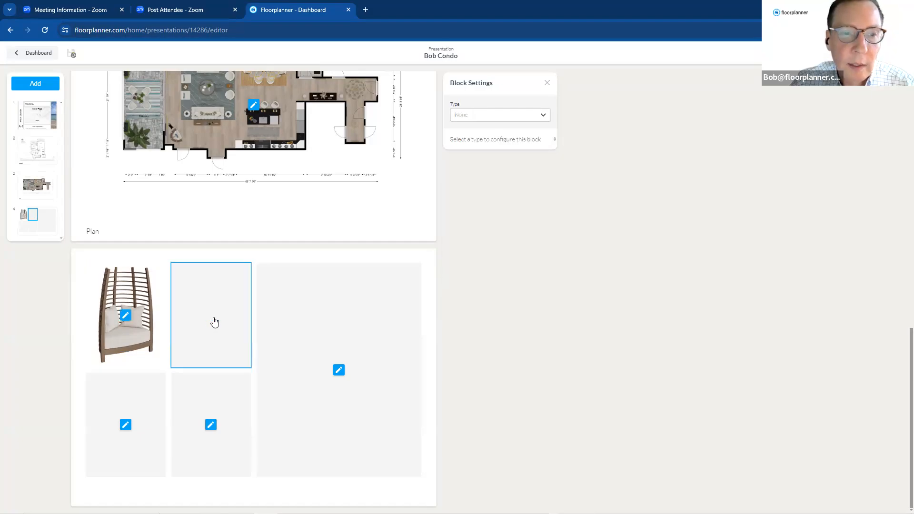
click(543, 117)
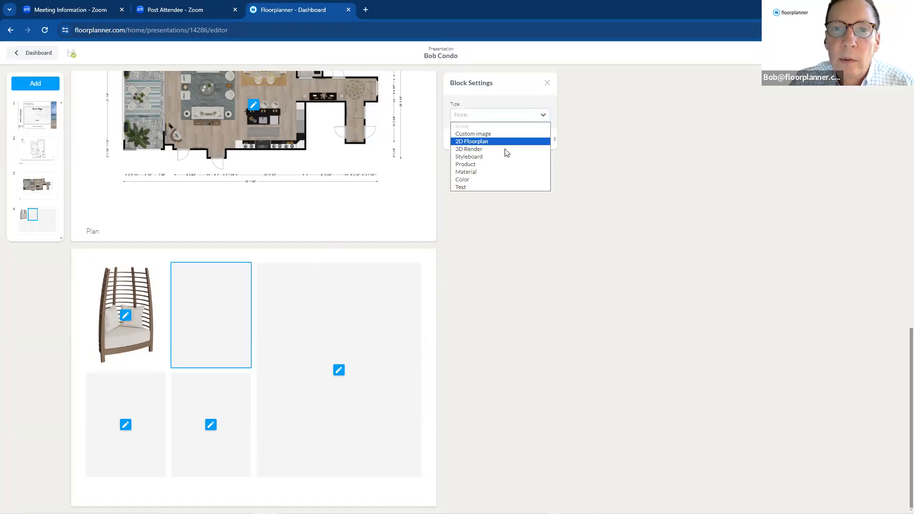
click(507, 165)
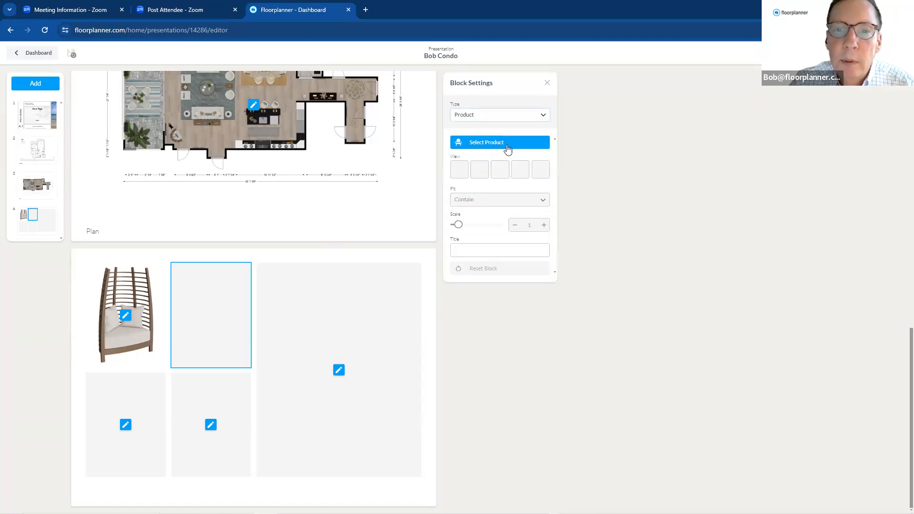
click(507, 149)
scroll(531, 186, down, 8)
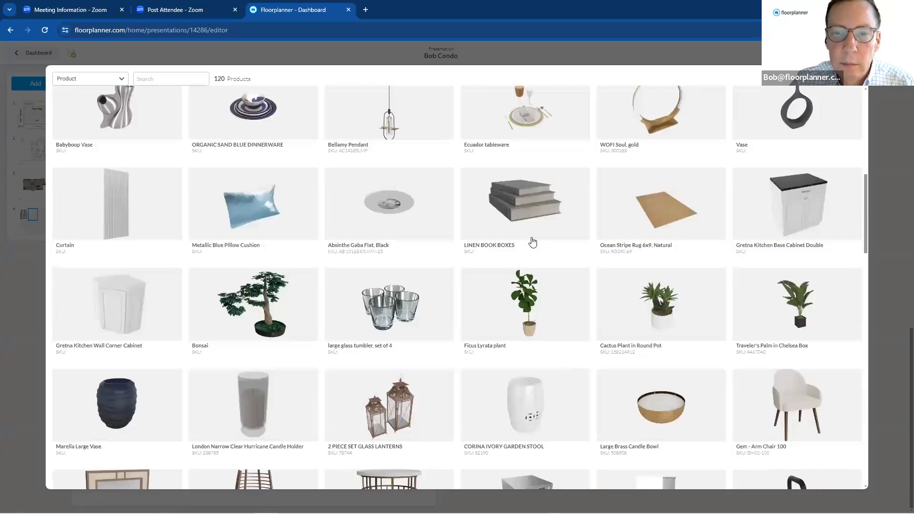
scroll(533, 242, down, 10)
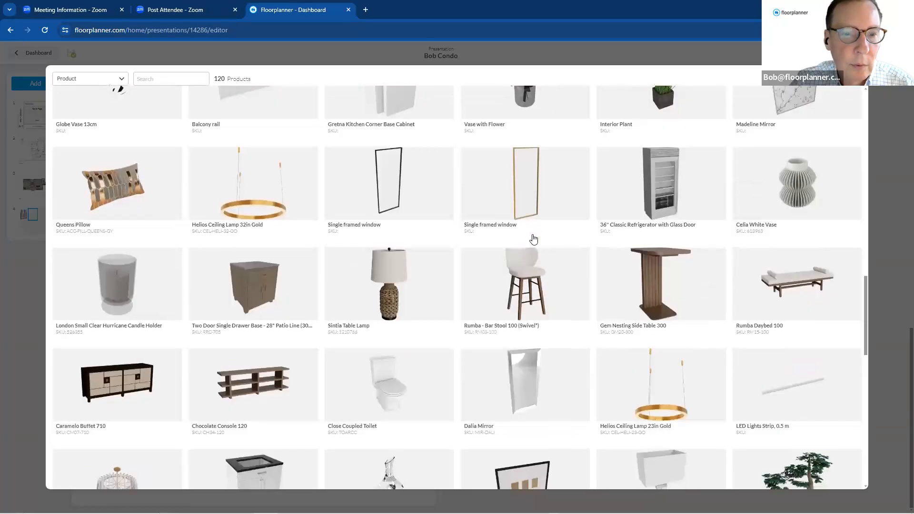
scroll(533, 240, down, 2)
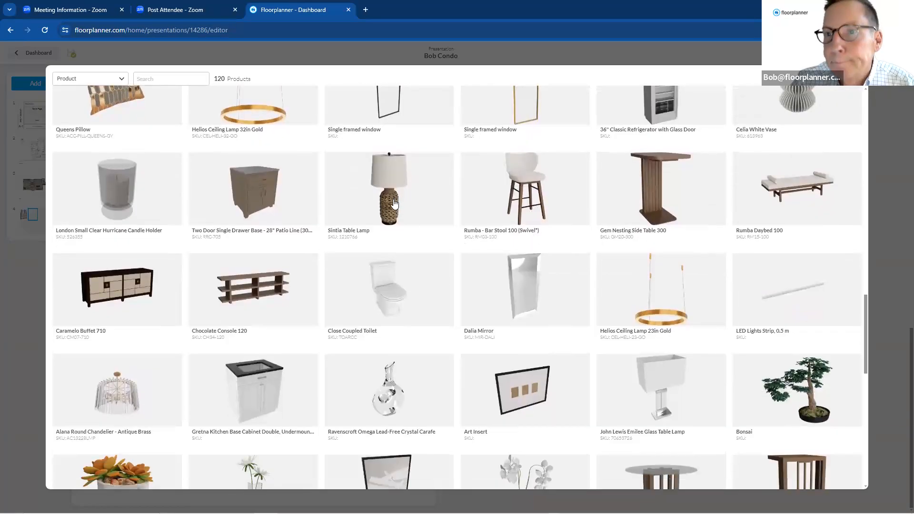
click(398, 204)
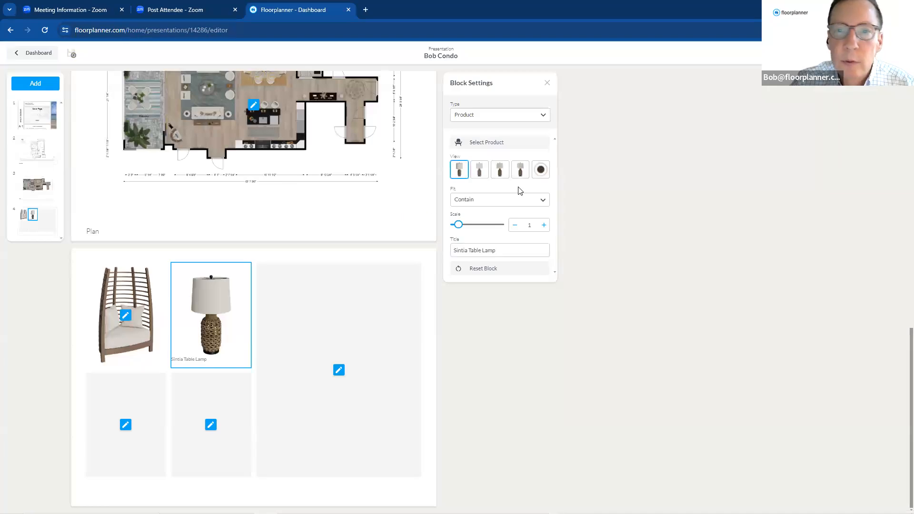
drag(517, 253, 448, 255)
key(BackSpace)
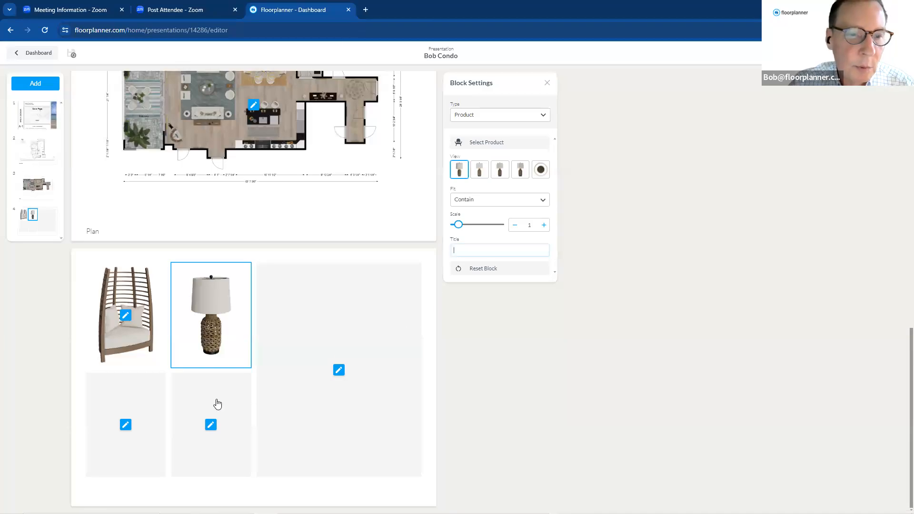
Step: Make the lower-left small block a Color block filled with the project's brown #5F4F46
click(124, 431)
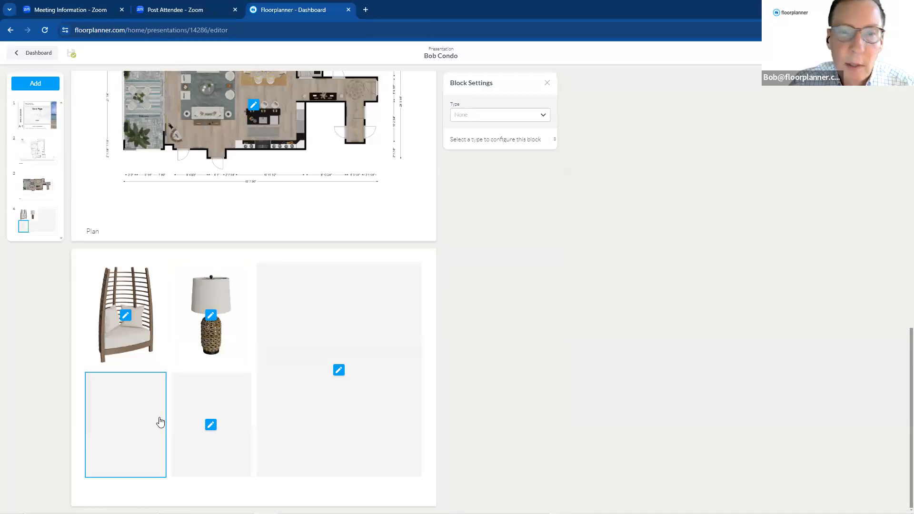
click(528, 117)
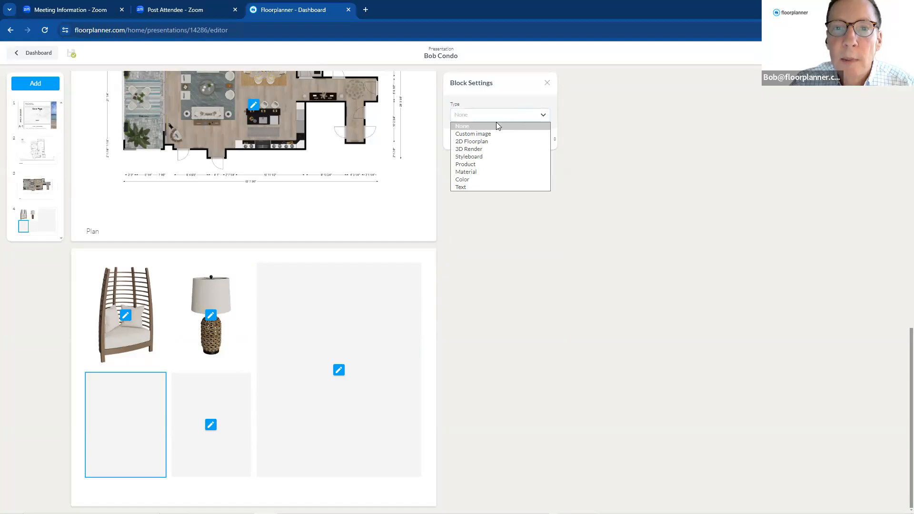
click(498, 180)
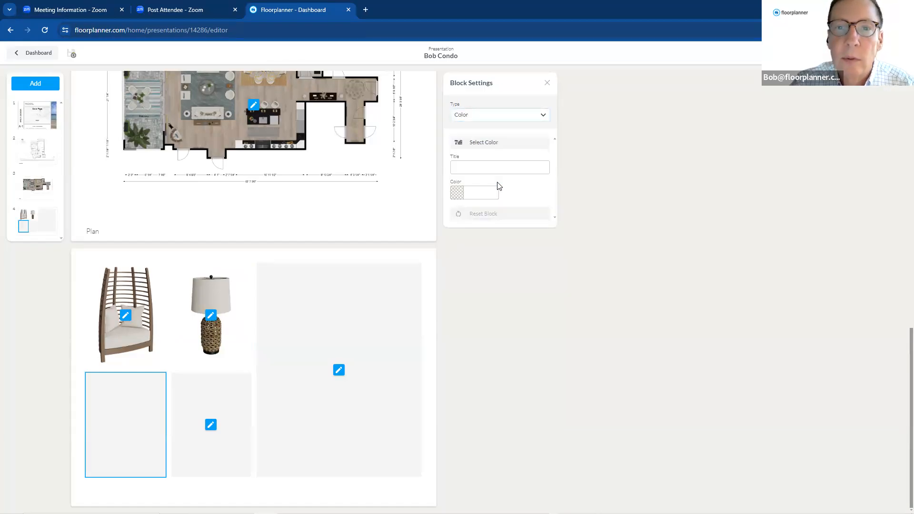
click(512, 143)
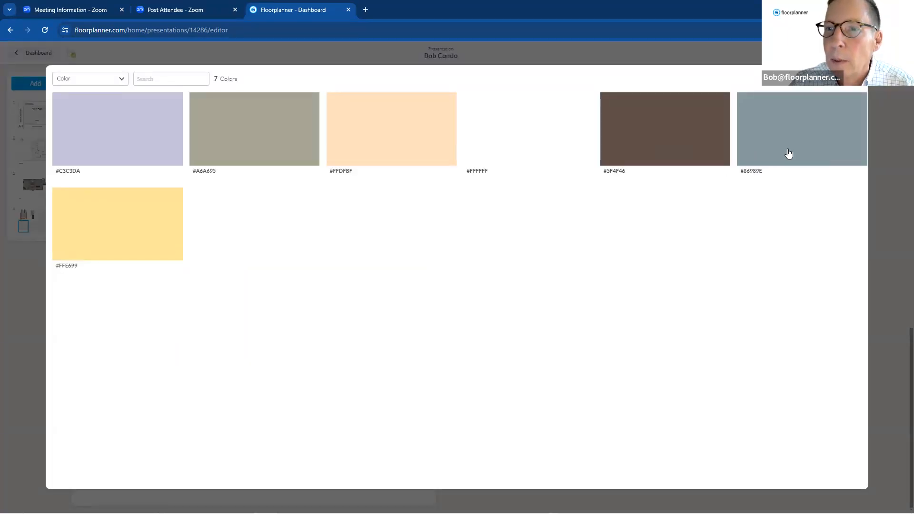
click(669, 156)
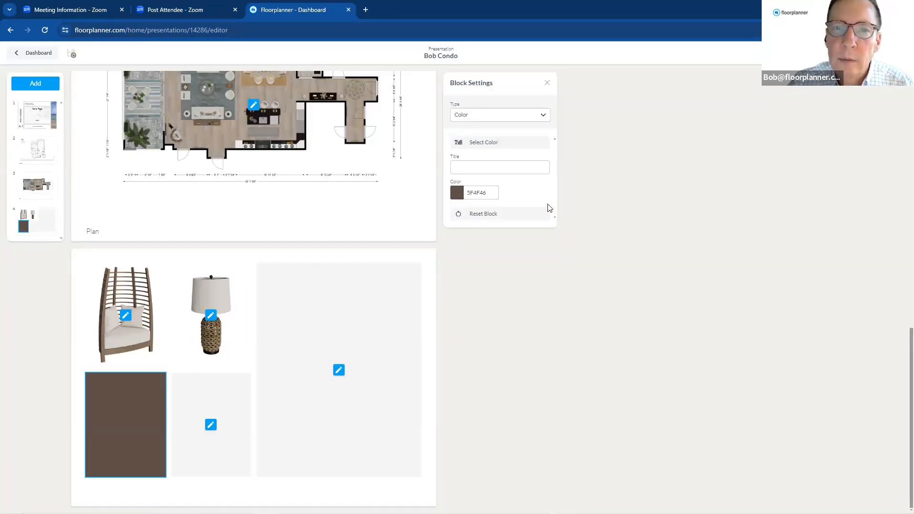
Step: Make the lower-right small block a Material block showing oralia 10967 gold
click(210, 425)
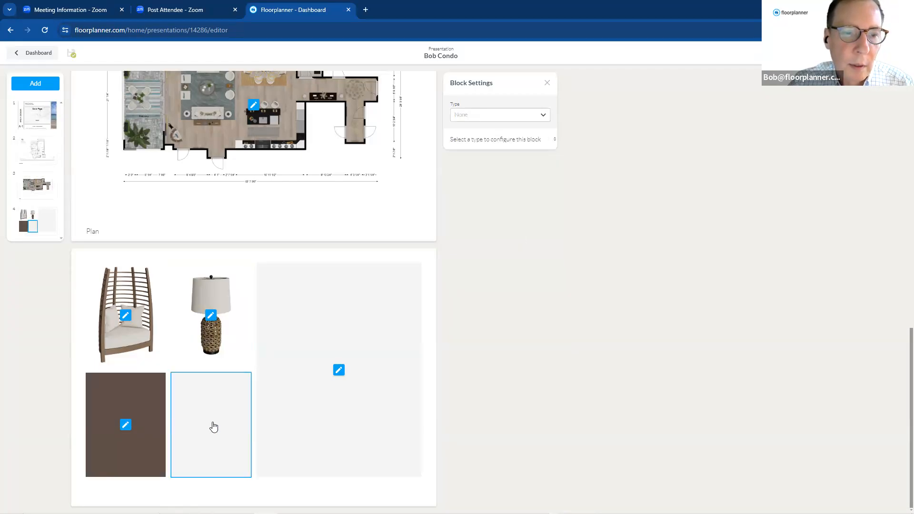
click(542, 116)
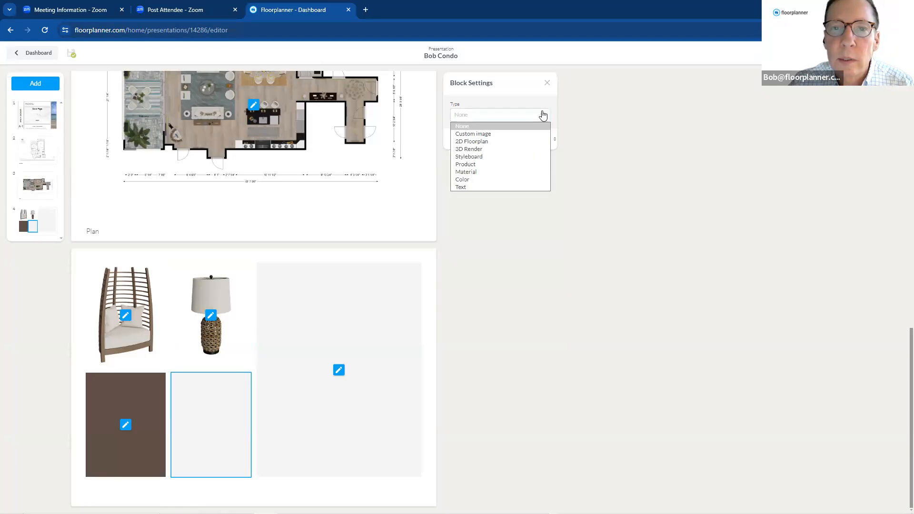
click(502, 172)
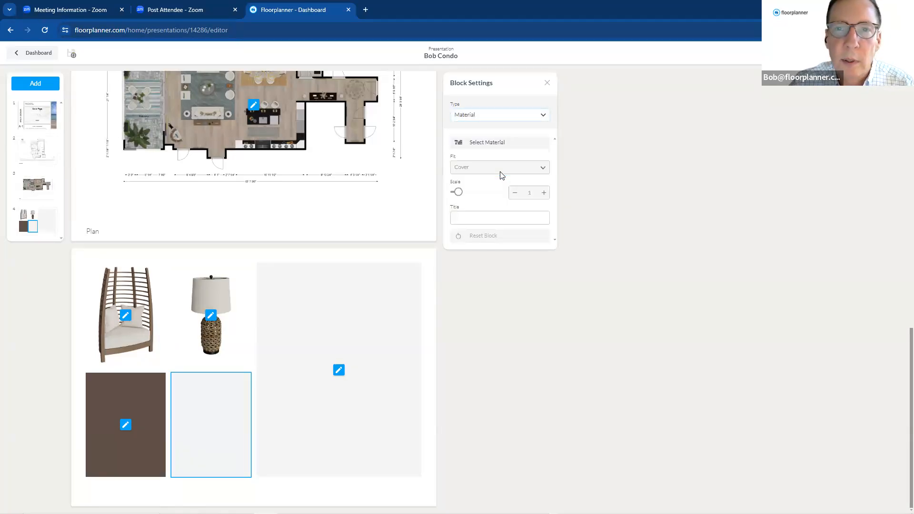
click(527, 152)
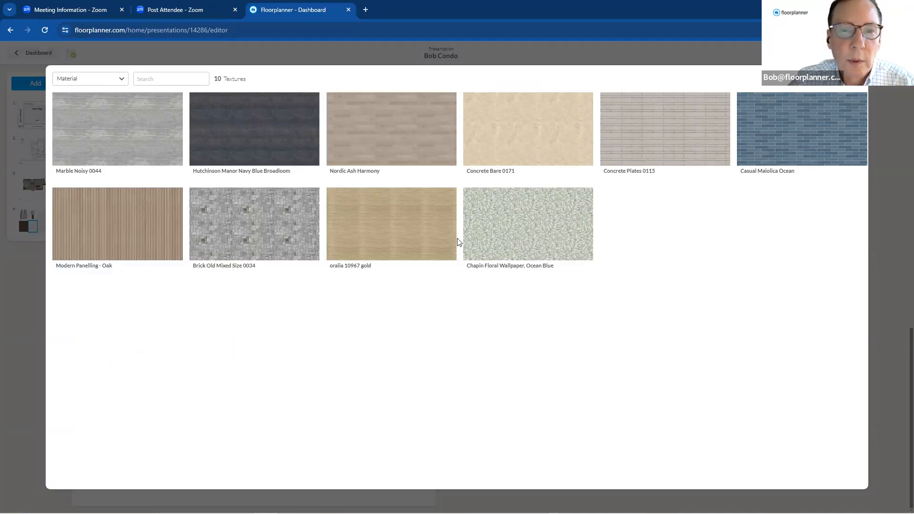
click(409, 246)
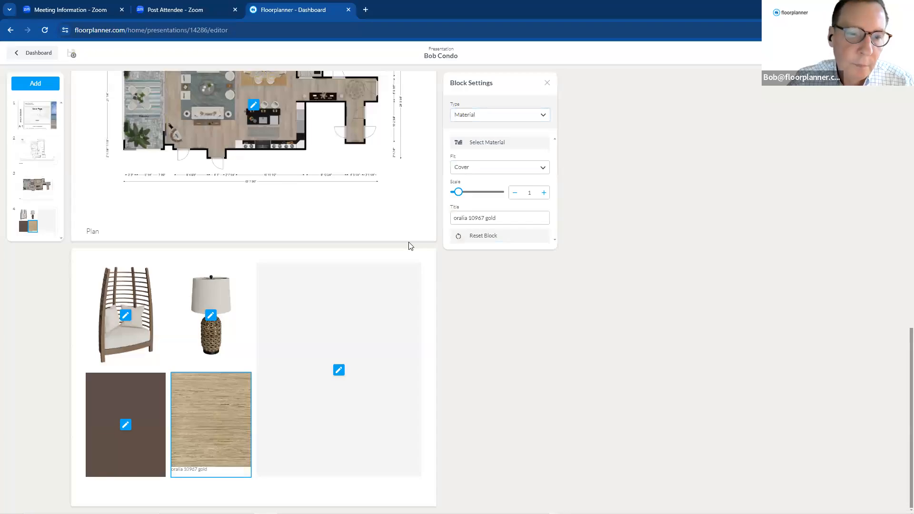
drag(501, 220, 437, 229)
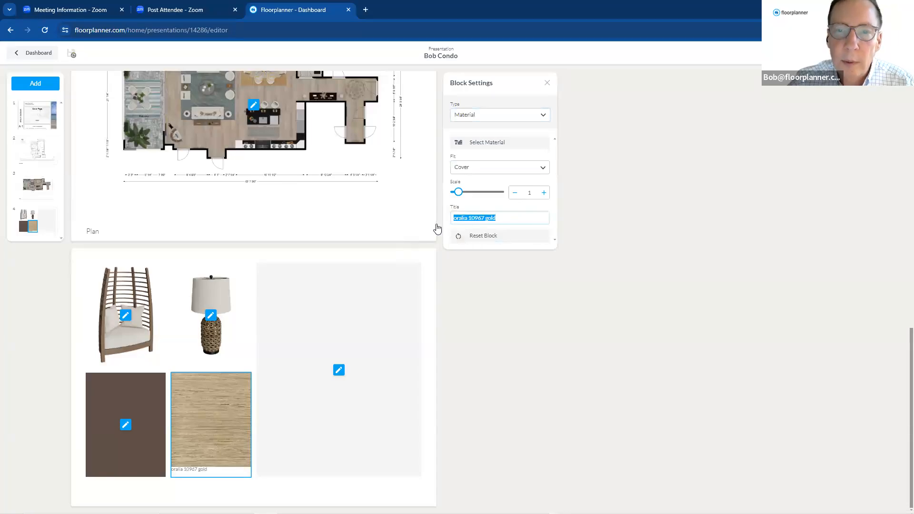
click(437, 228)
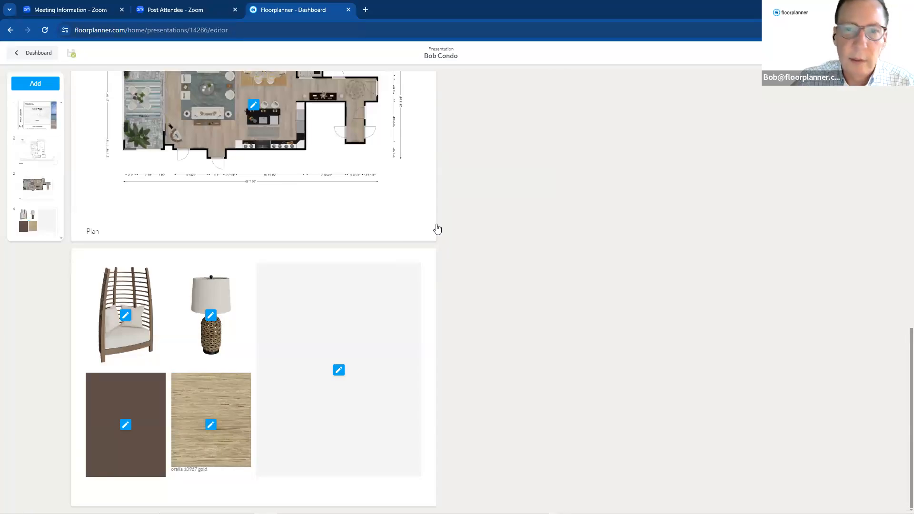
click(217, 426)
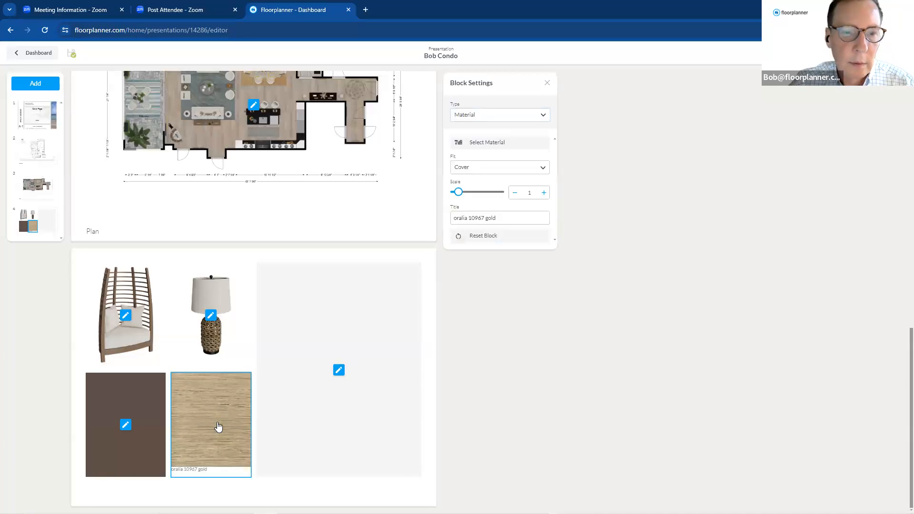
drag(504, 219, 440, 226)
click(441, 228)
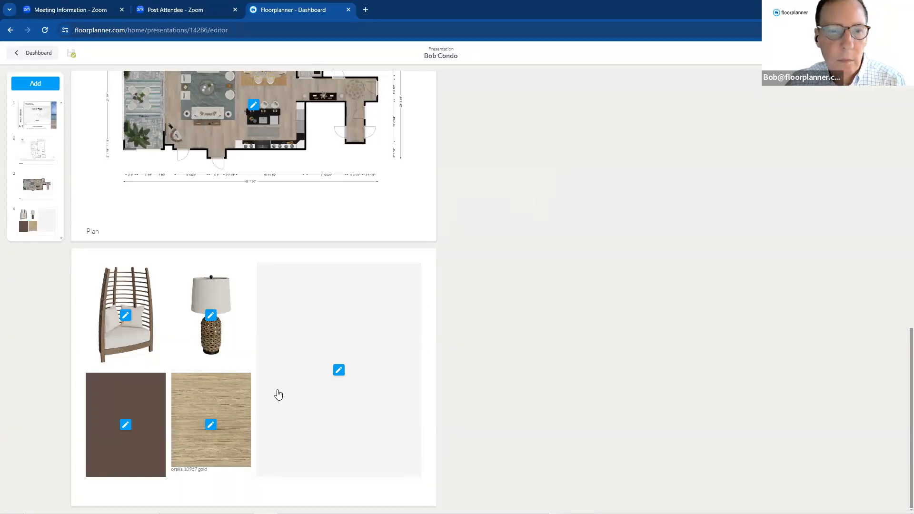
click(210, 426)
click(214, 428)
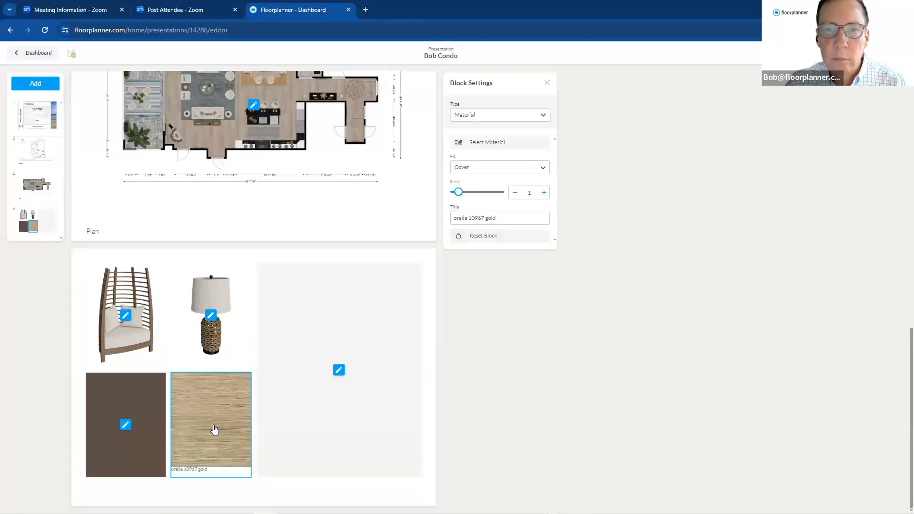
click(261, 422)
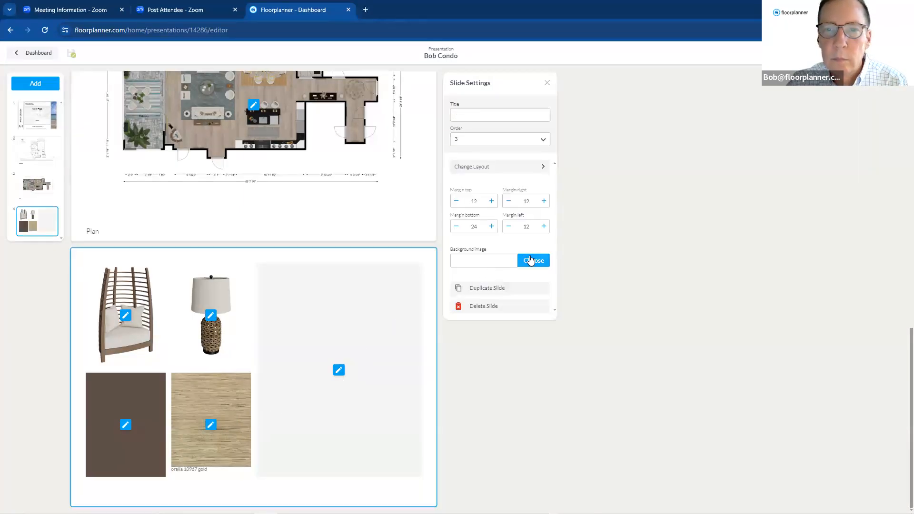
Step: Remove the title from the gold material block and close its settings
click(214, 428)
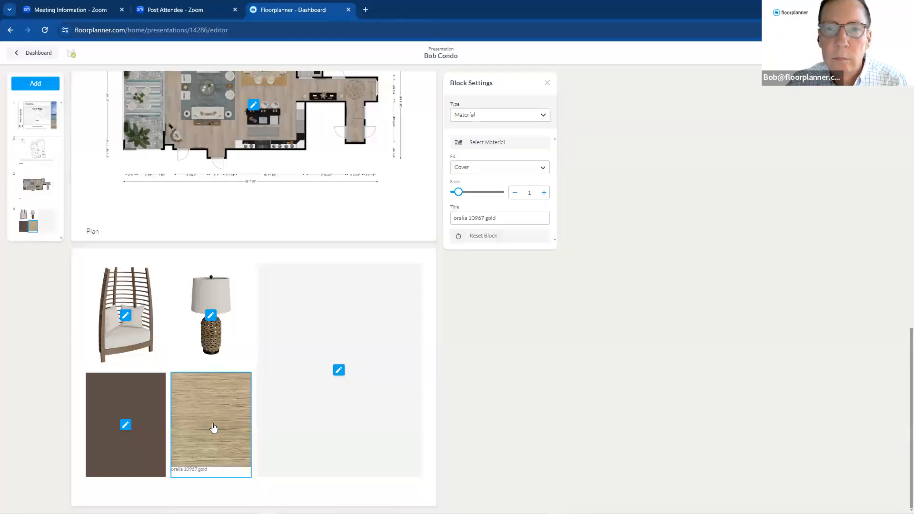
click(450, 219)
key(ctrl+a)
key(BackSpace)
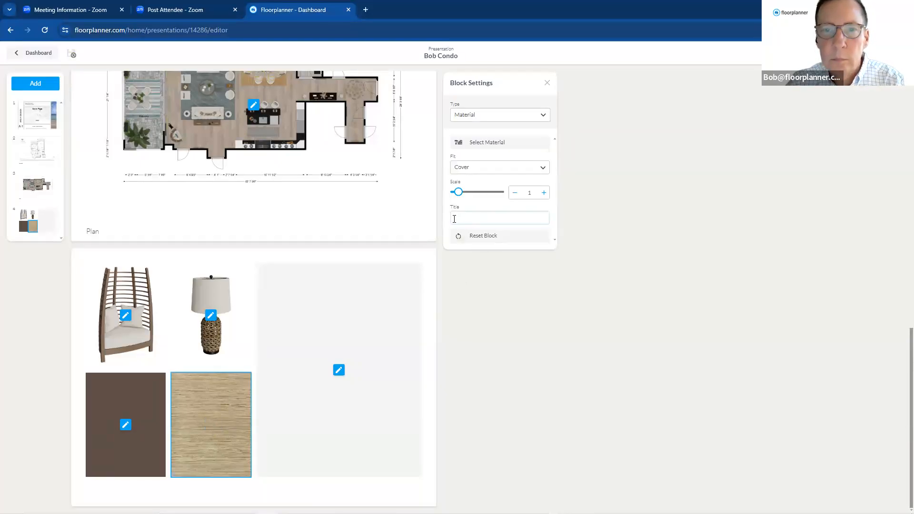
click(535, 321)
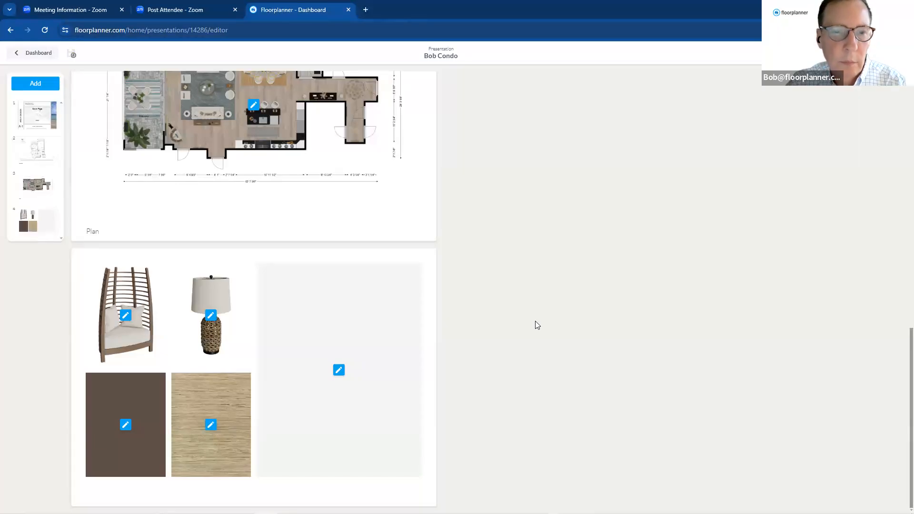
Step: Make the large empty block a 3D Render block showing the living room interior render
click(339, 371)
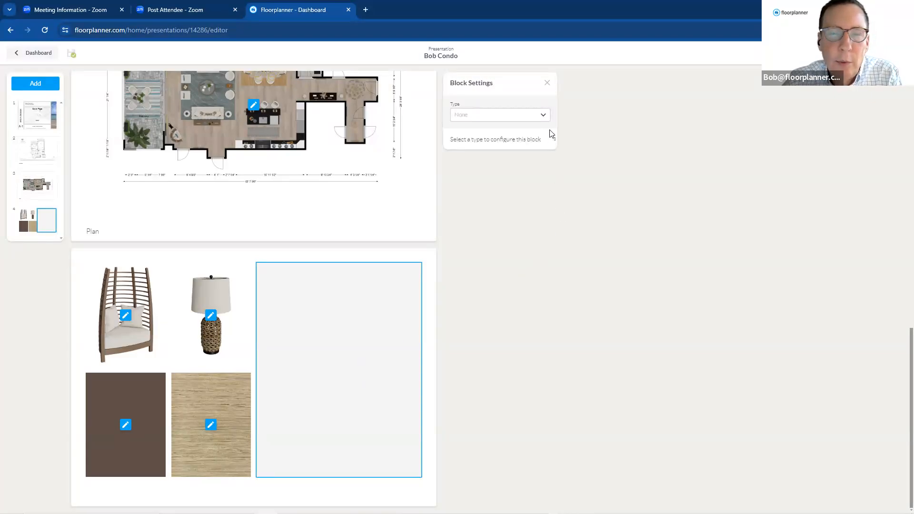
click(542, 115)
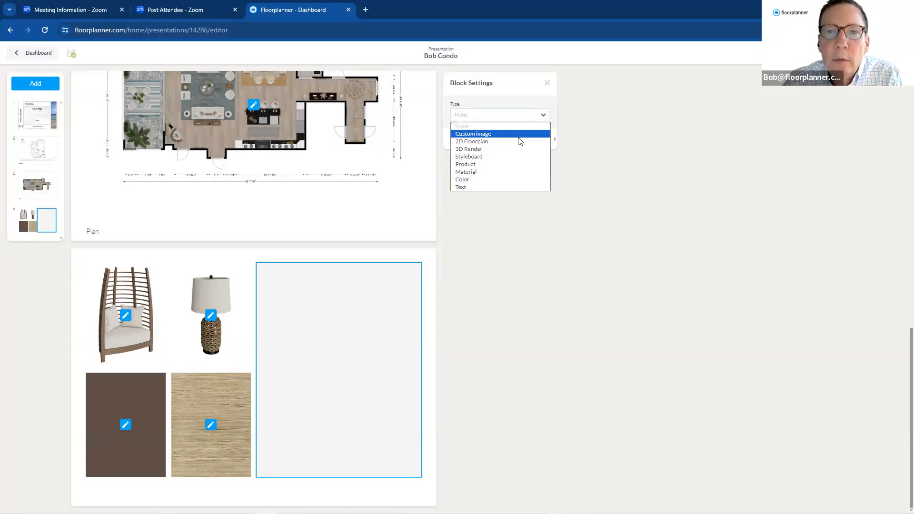
click(520, 151)
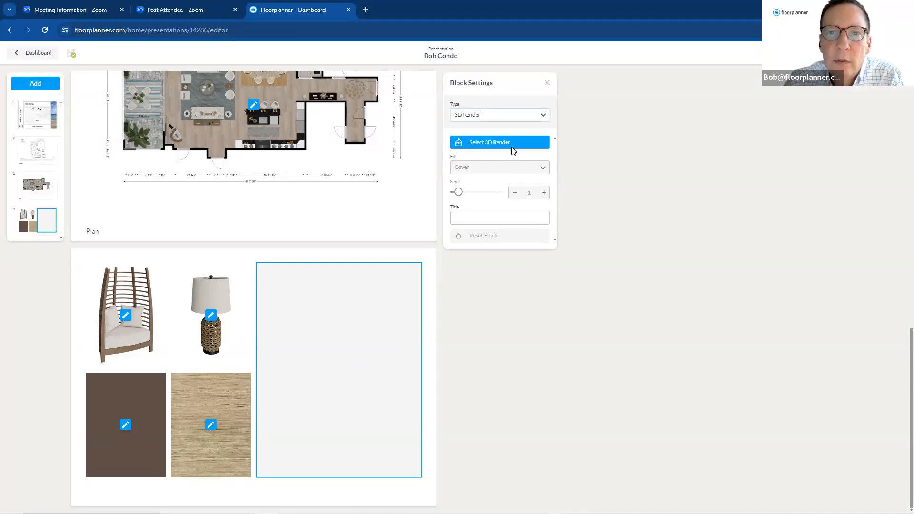
click(513, 148)
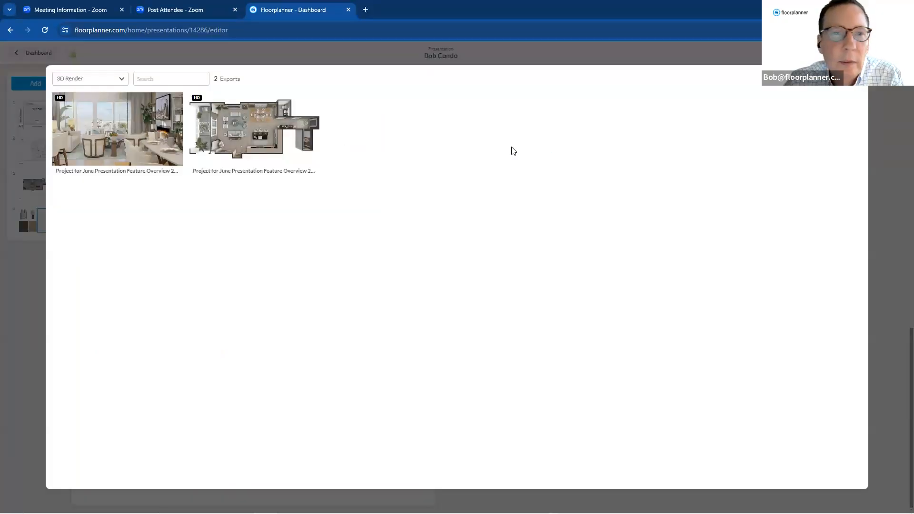
click(145, 151)
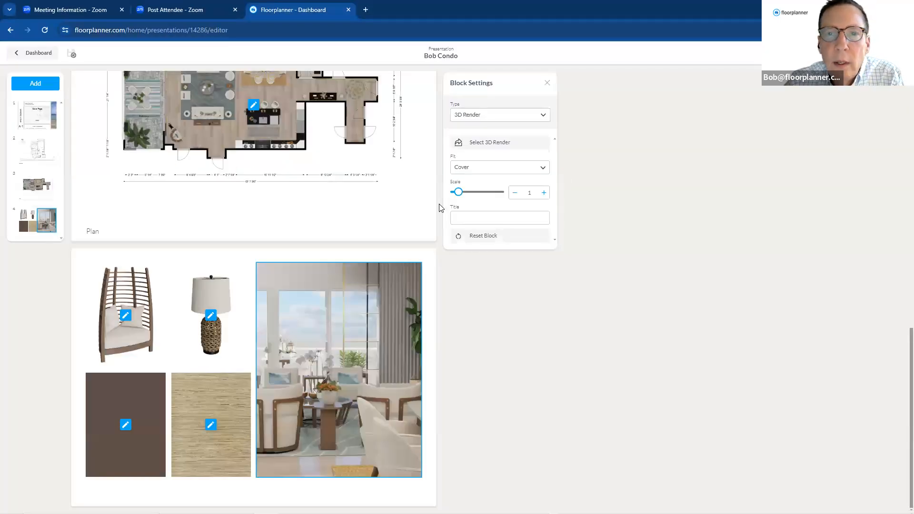
Step: Enlarge the interior render to a scale of 1.82 and shift the image within its block
mouse_move(458, 192)
mouse_down()
mouse_move(478, 192)
mouse_move(463, 192)
mouse_up()
drag(339, 363, 236, 371)
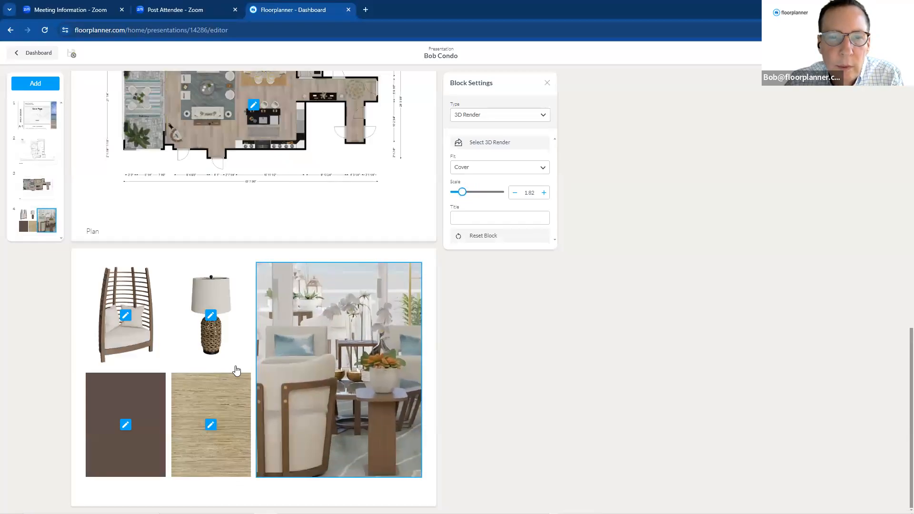
click(326, 355)
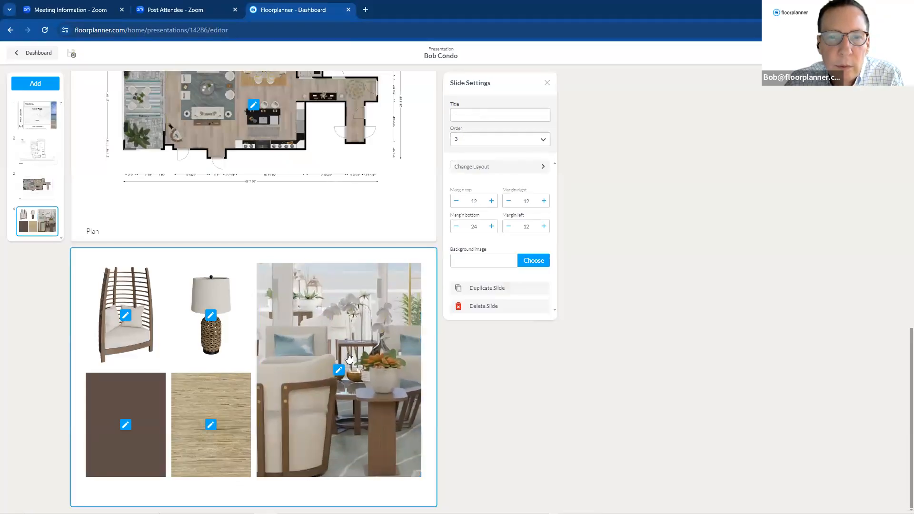
click(346, 371)
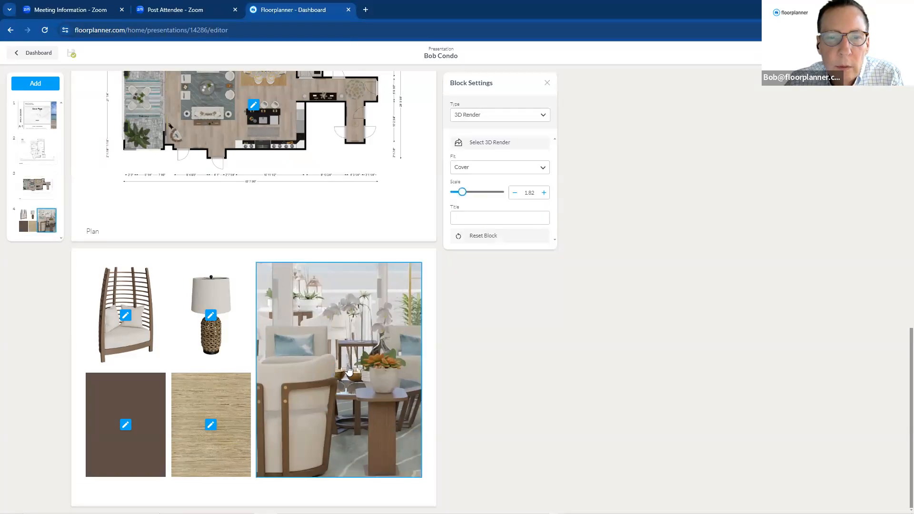
mouse_move(368, 340)
mouse_down()
mouse_move(332, 358)
mouse_move(368, 331)
mouse_up()
drag(299, 335, 330, 348)
Step: Scale the interior render to 0.82, shift it to show the dining chairs and plant, and close the block settings
scroll(360, 315, down, 5)
scroll(331, 350, down, 5)
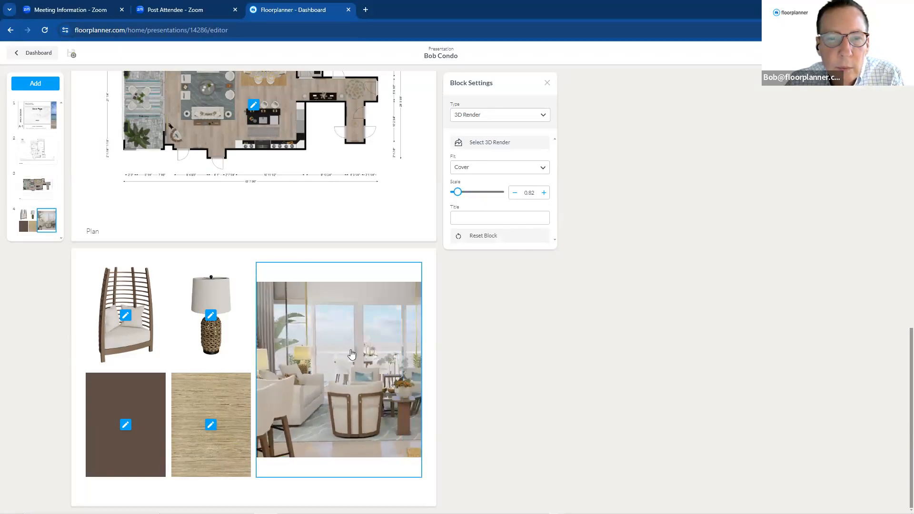
drag(358, 373, 307, 377)
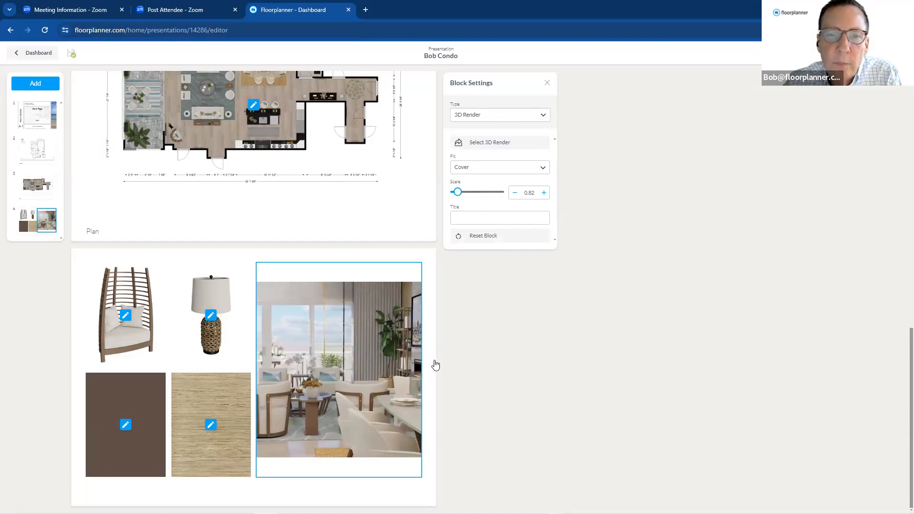
click(470, 353)
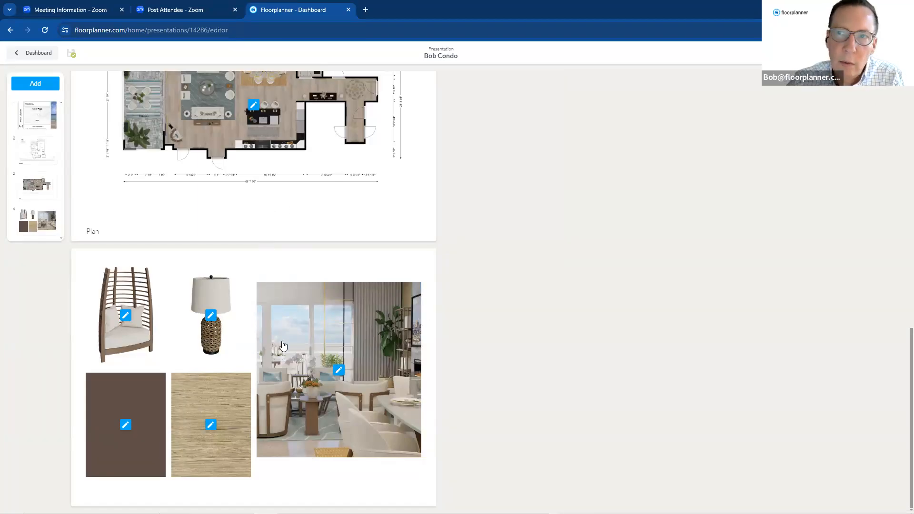
scroll(283, 346, up, 15)
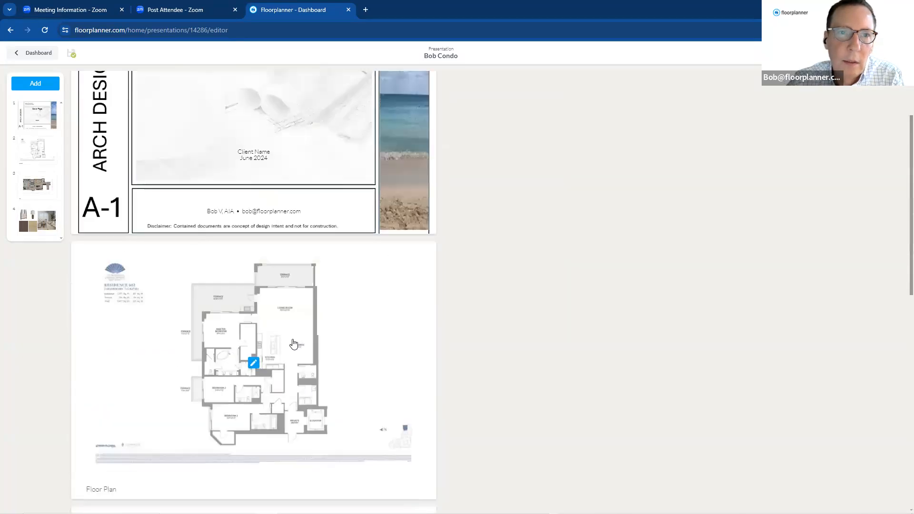
scroll(297, 342, down, 6)
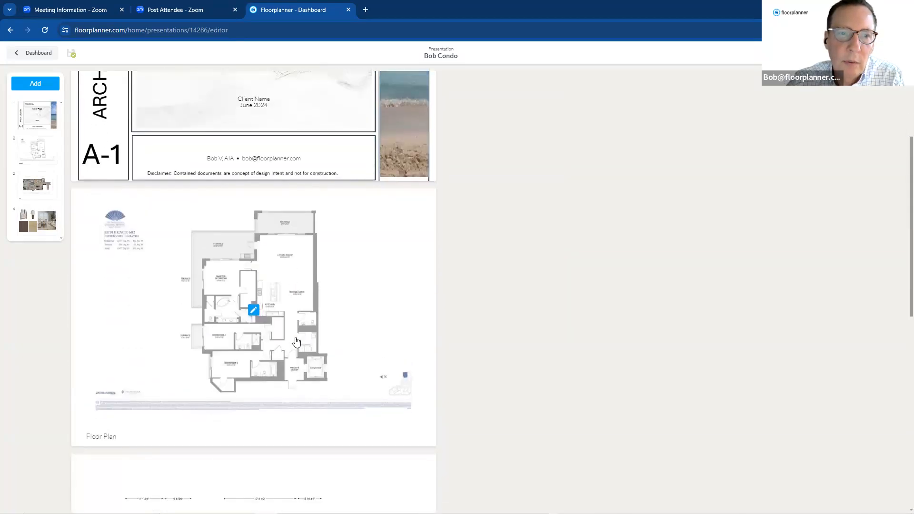
scroll(296, 341, down, 2)
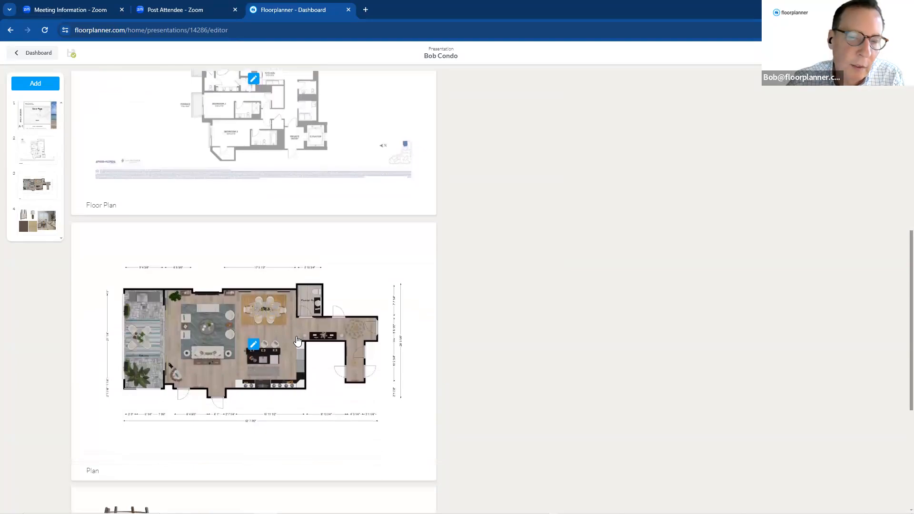
scroll(297, 341, down, 2)
scroll(297, 341, down, 3)
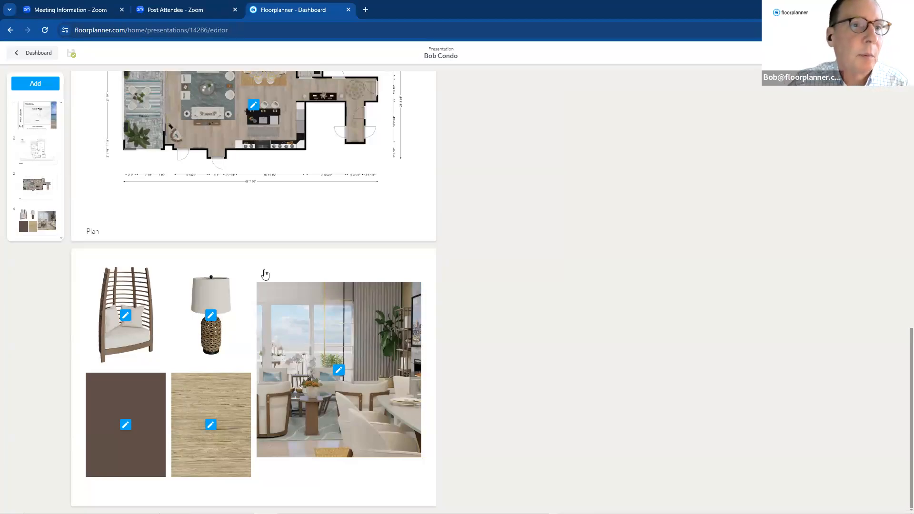
Step: Add a new slide with a single block and browse the 2D Floorplan exports for that block
click(35, 84)
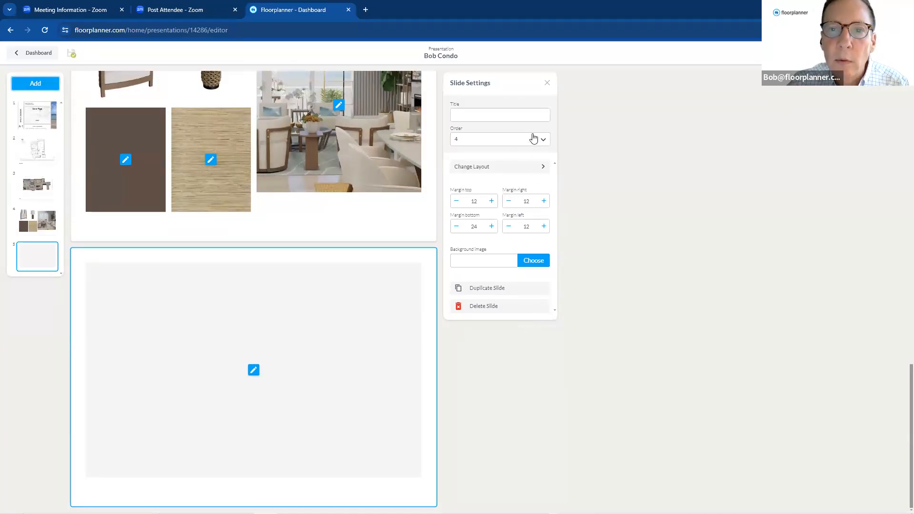
click(530, 170)
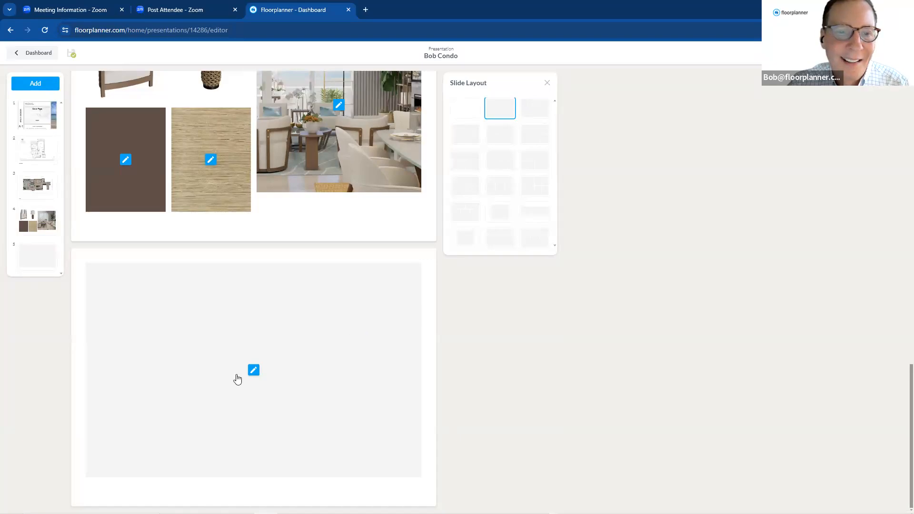
click(254, 375)
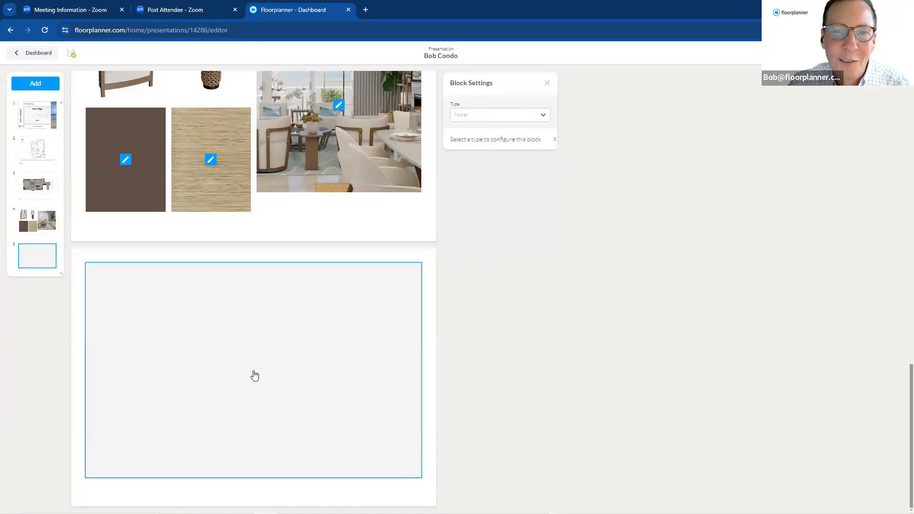
click(539, 117)
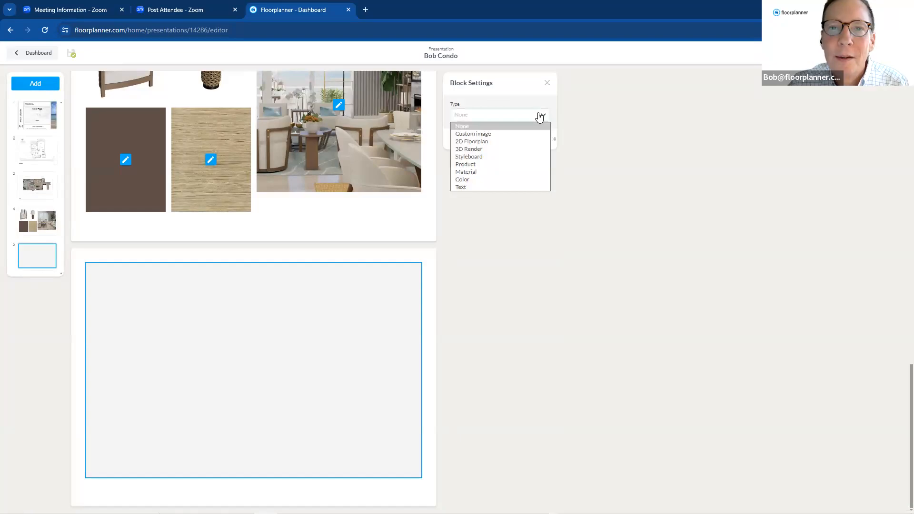
click(503, 142)
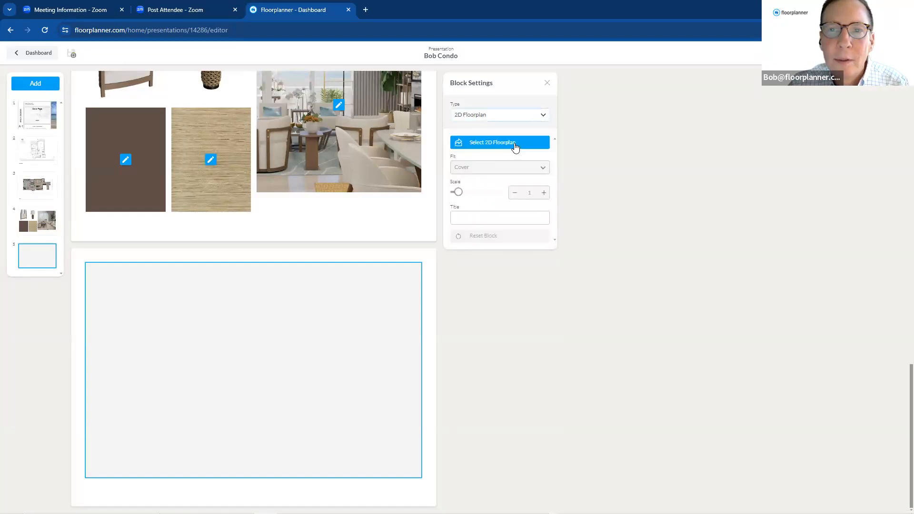
click(515, 145)
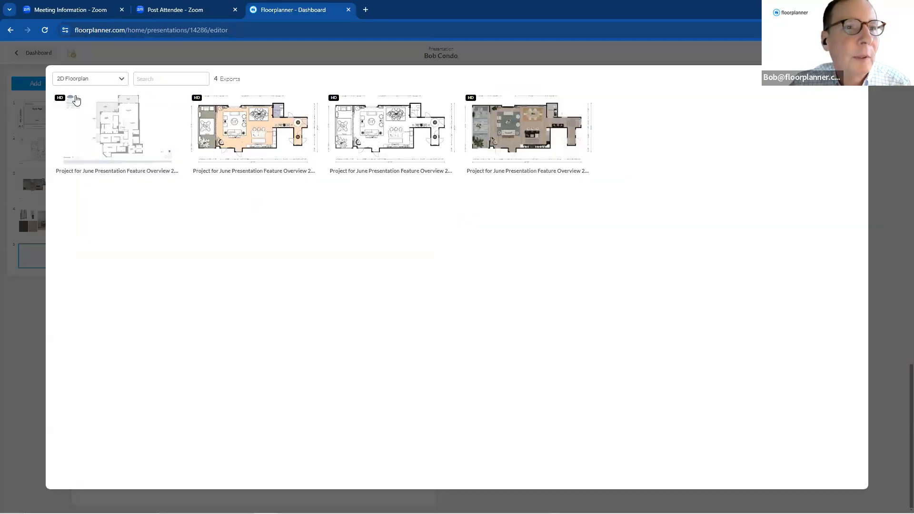
Step: Fill the block with the top-down 3D Render of the condo instead and set its scale to 0.79
click(122, 80)
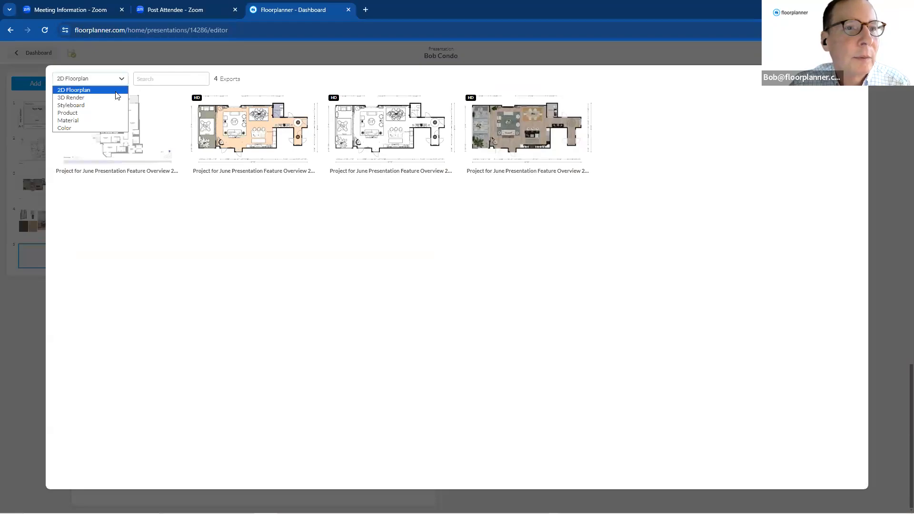
click(114, 100)
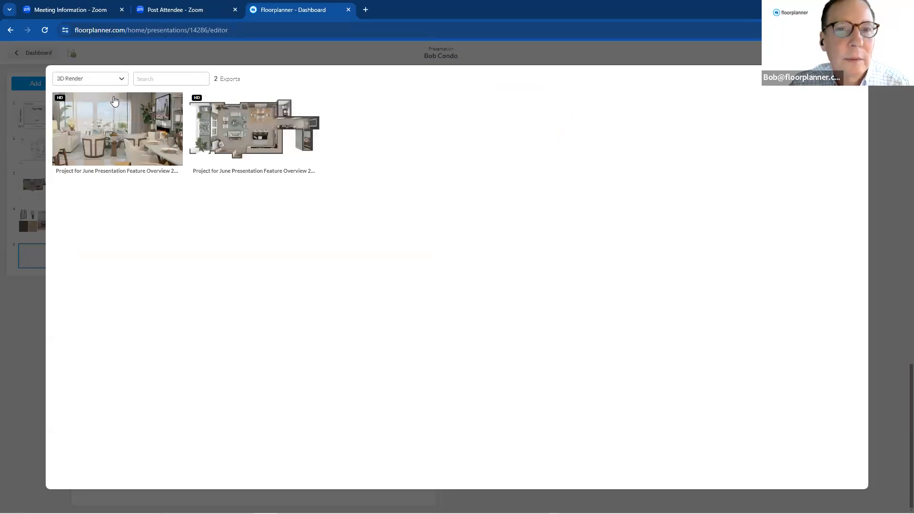
click(275, 139)
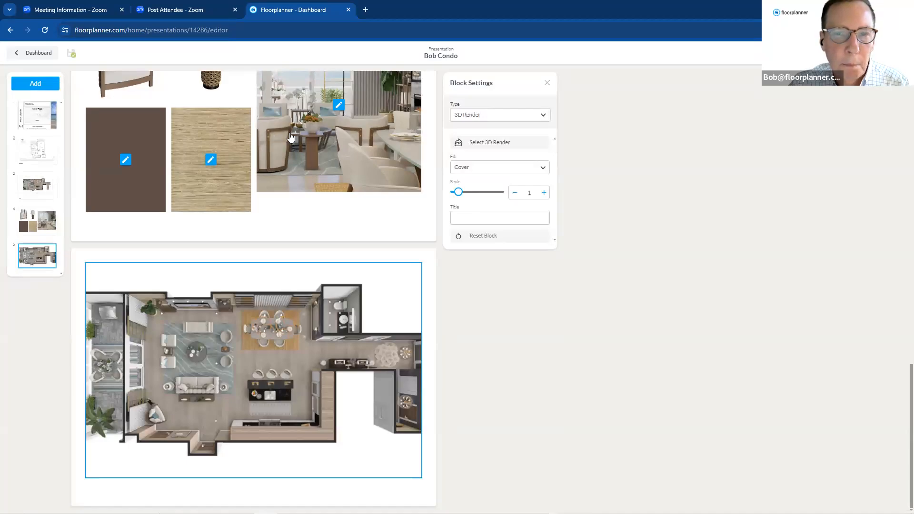
drag(458, 191, 458, 193)
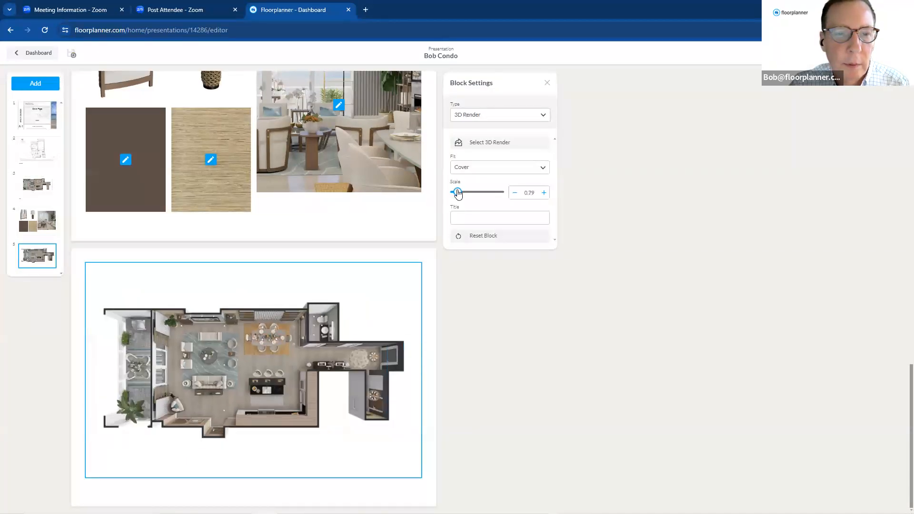
click(553, 297)
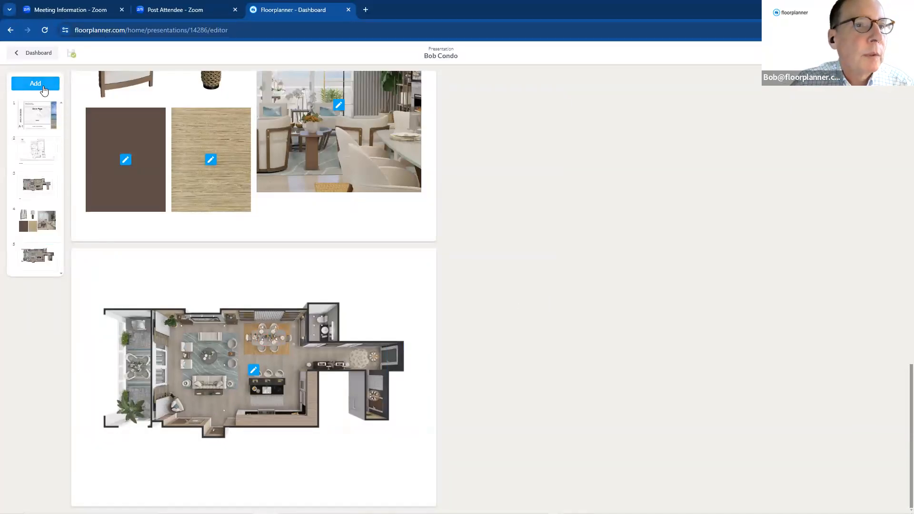
Step: Add another slide after the top-down render slide and open its layout choices
click(36, 83)
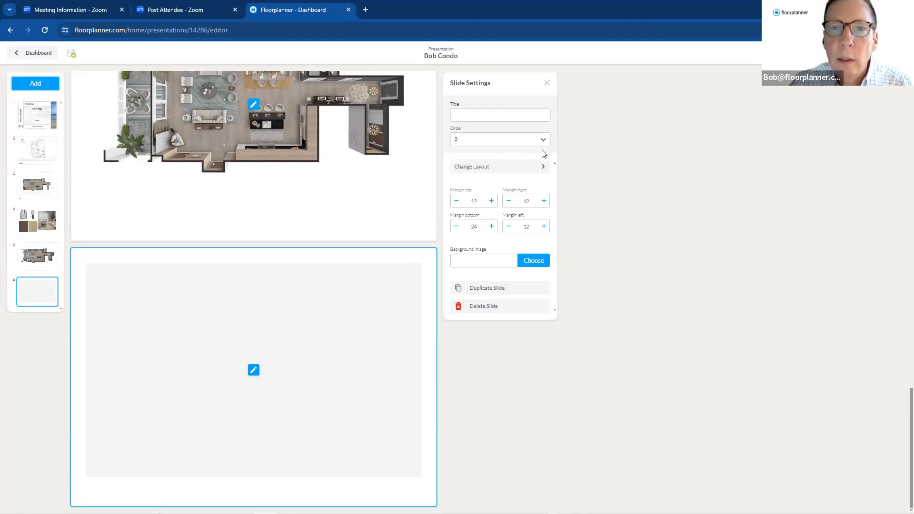
click(543, 168)
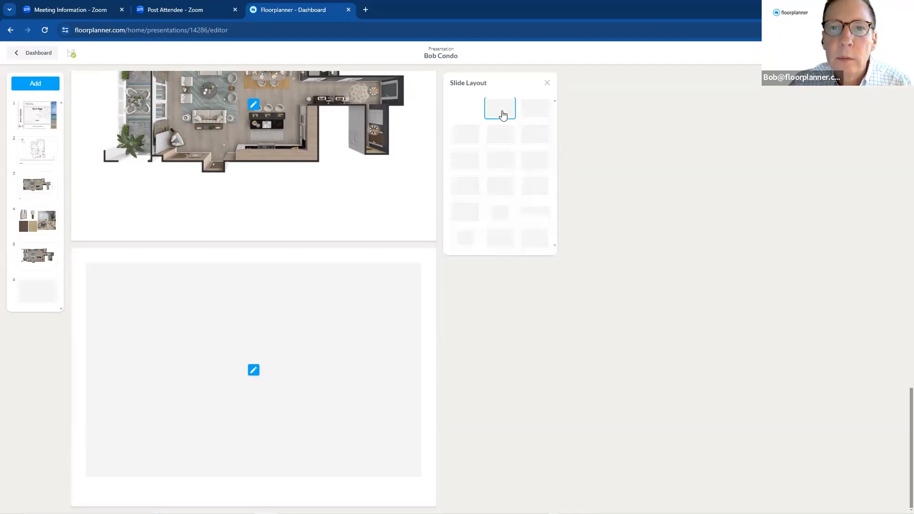
click(256, 373)
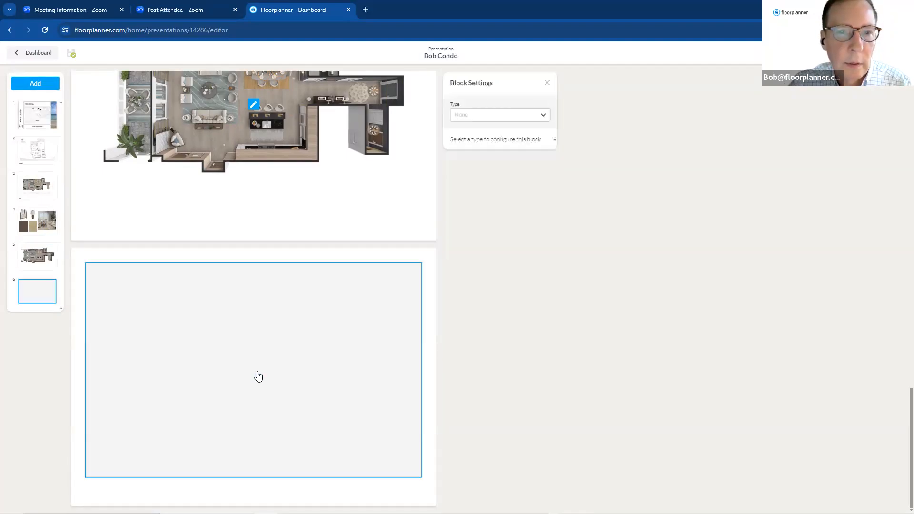
click(536, 177)
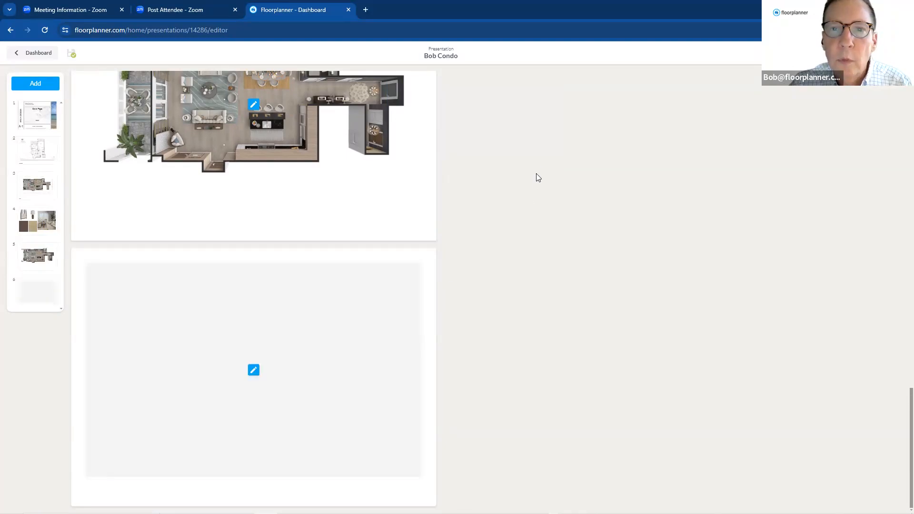
click(255, 376)
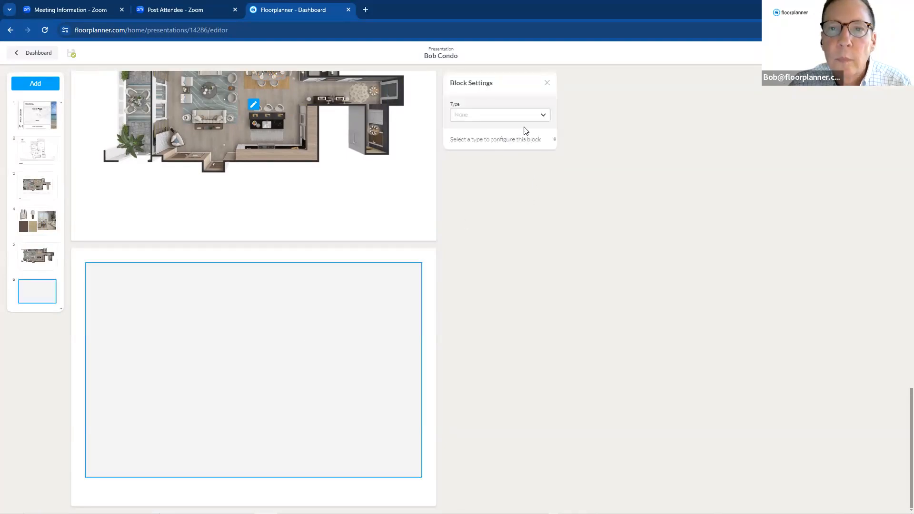
click(533, 118)
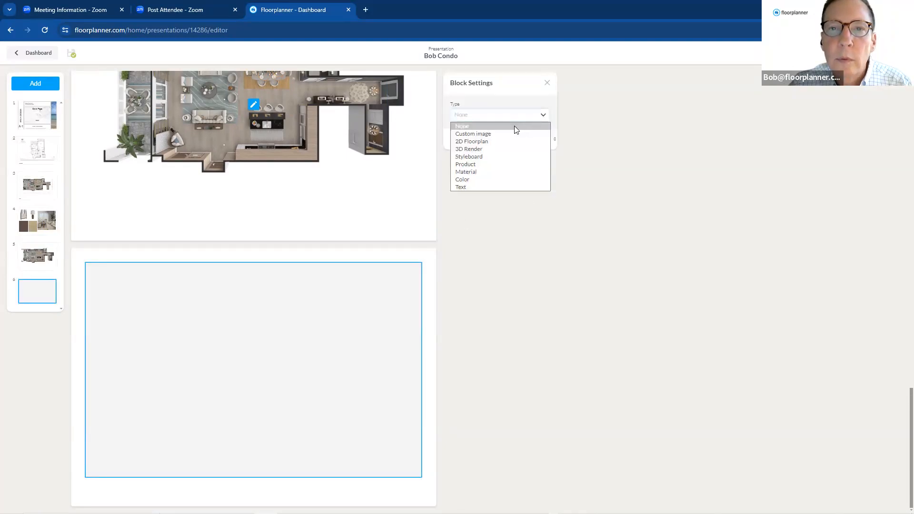
click(547, 83)
click(547, 83)
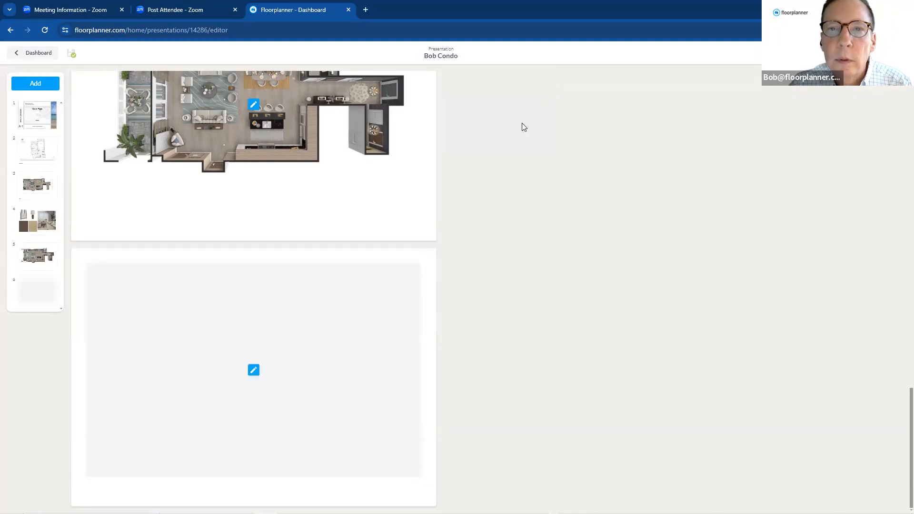
Step: Change the new last slide to the blank layout without any blocks
click(367, 312)
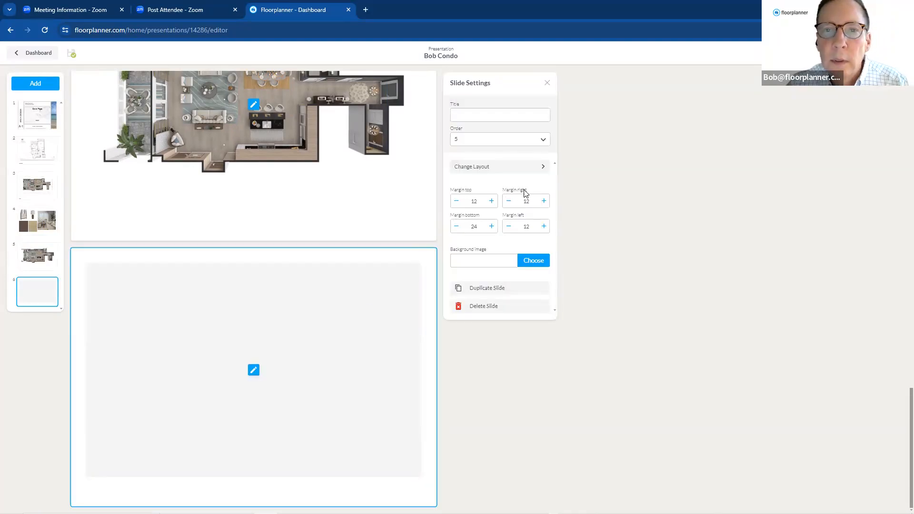
click(542, 168)
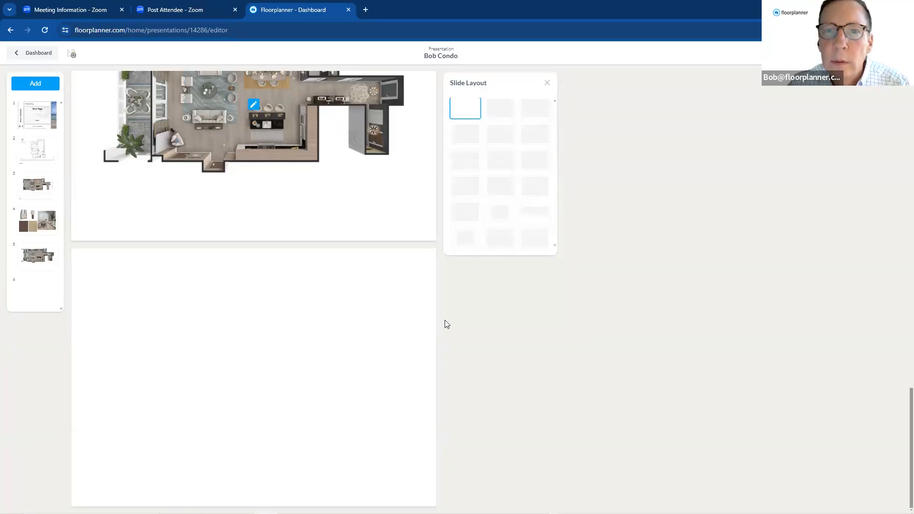
Step: Set "Sample Presentation Background image thanks.jpg" as the background image of the blank last slide
click(369, 308)
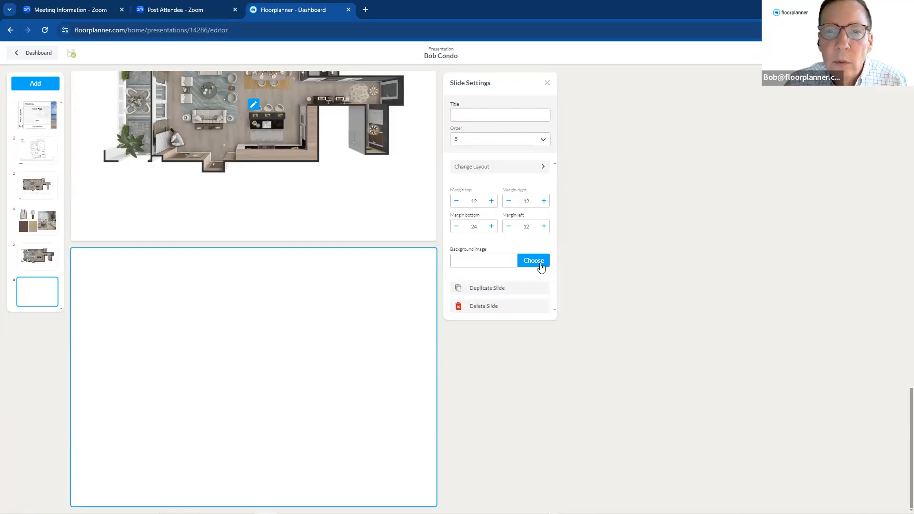
click(541, 262)
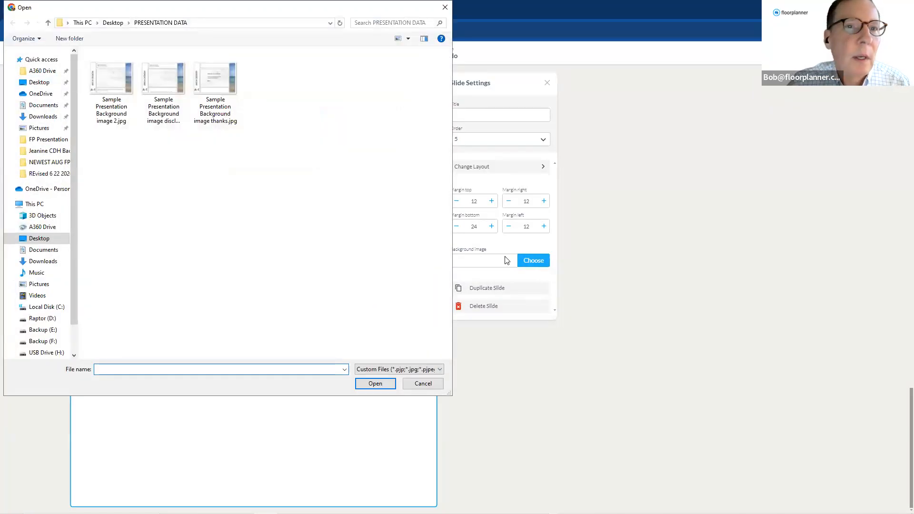
click(232, 86)
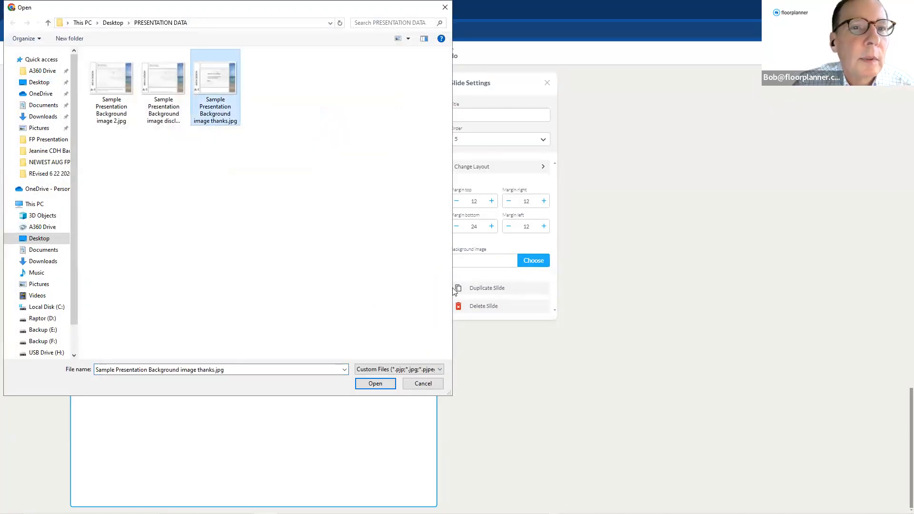
click(376, 384)
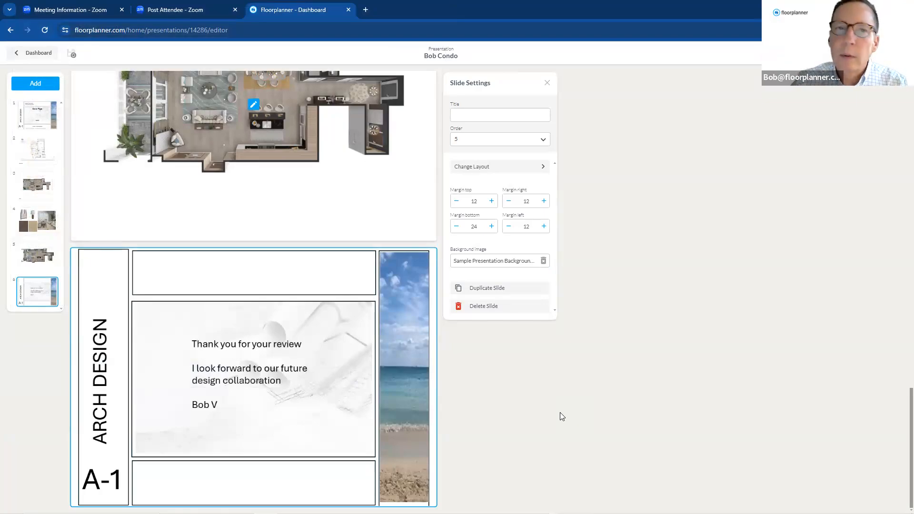
Step: Review the slides from the cover onwards and check the order choices available for the Floor Plan slide
scroll(316, 247, up, 8)
scroll(320, 250, up, 15)
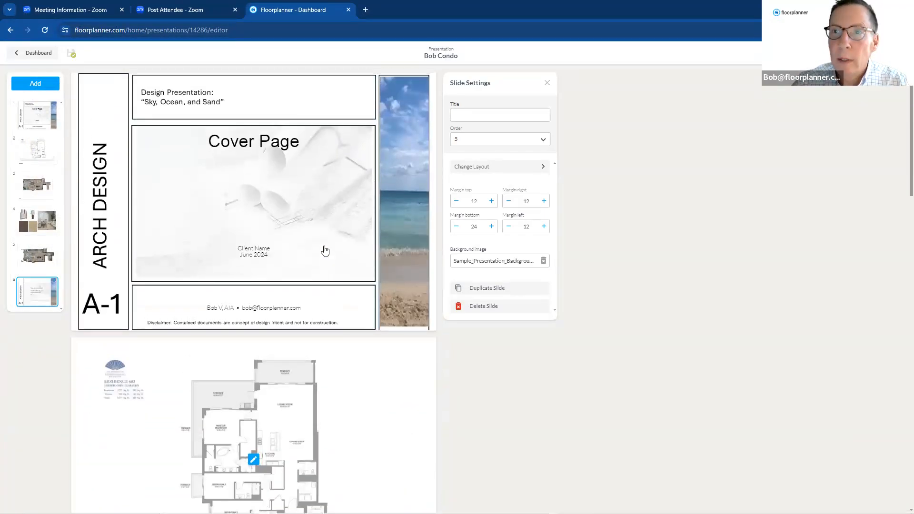
scroll(398, 347, down, 5)
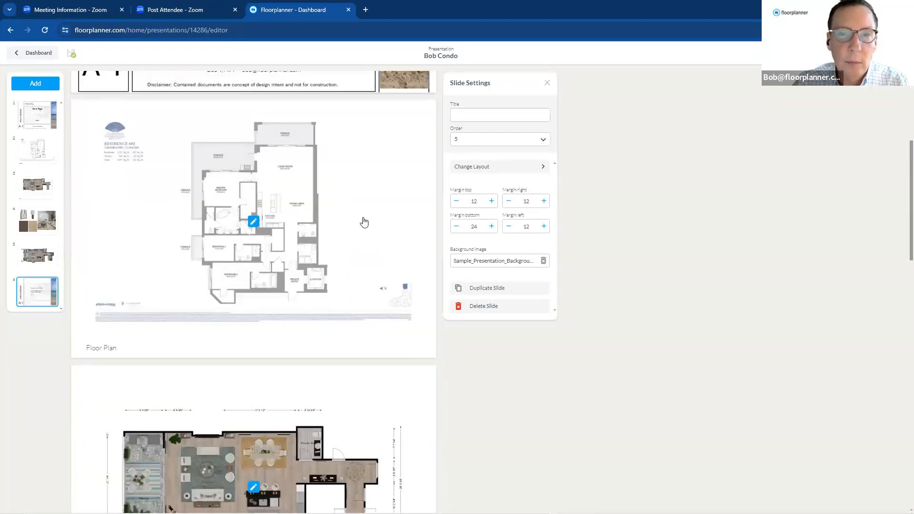
click(364, 222)
click(522, 143)
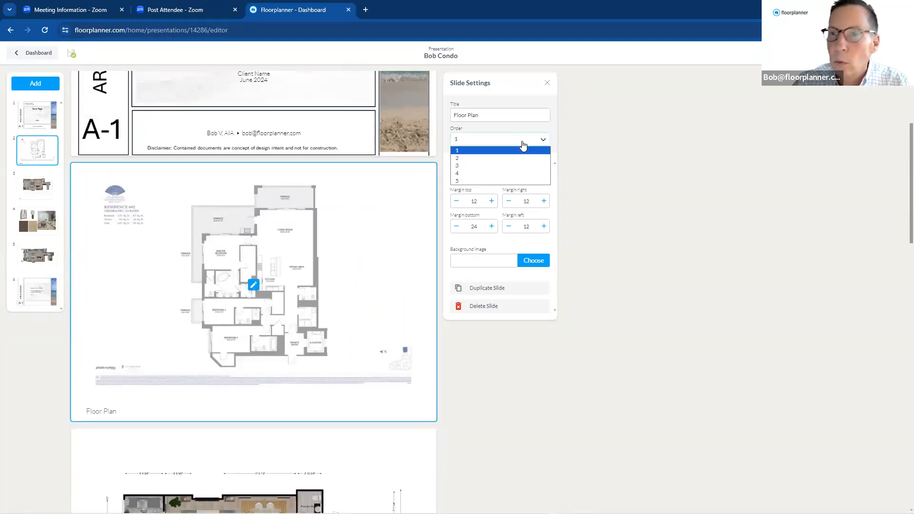
click(662, 234)
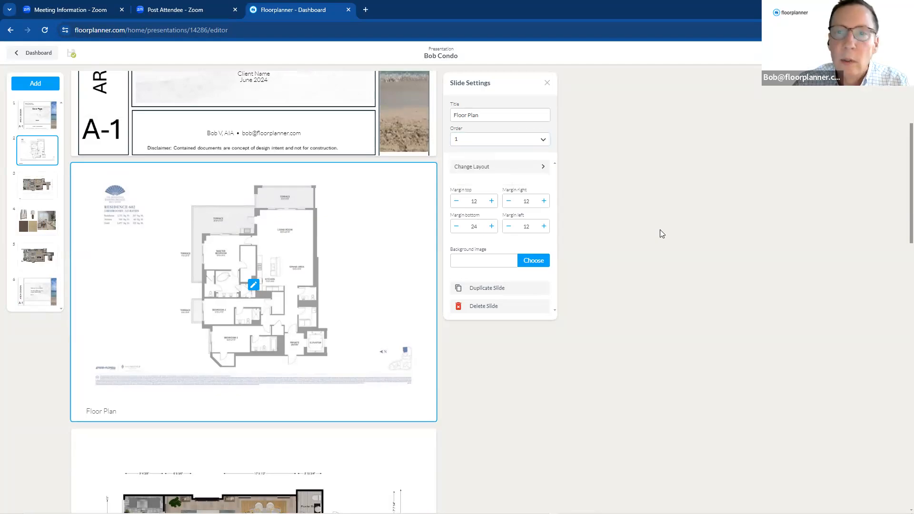
click(661, 233)
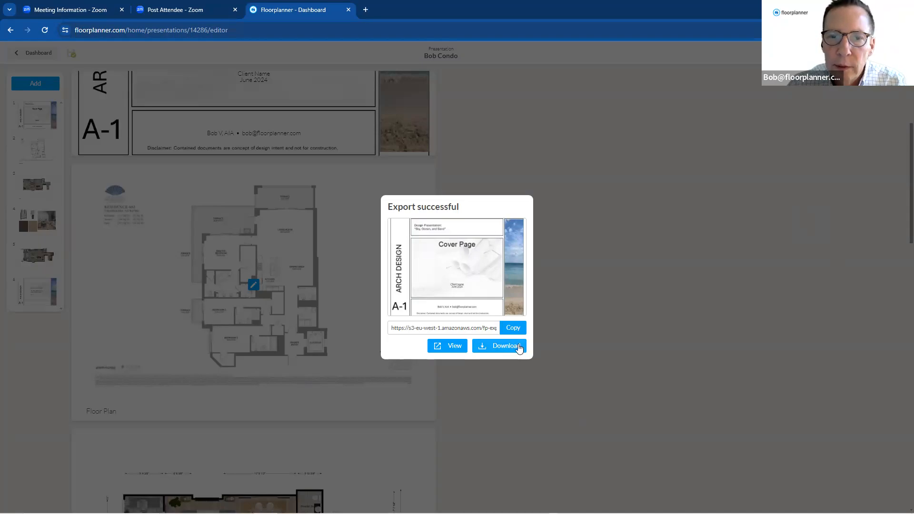
Step: Download the exported presentation PDF and open it for viewing in the browser
click(518, 347)
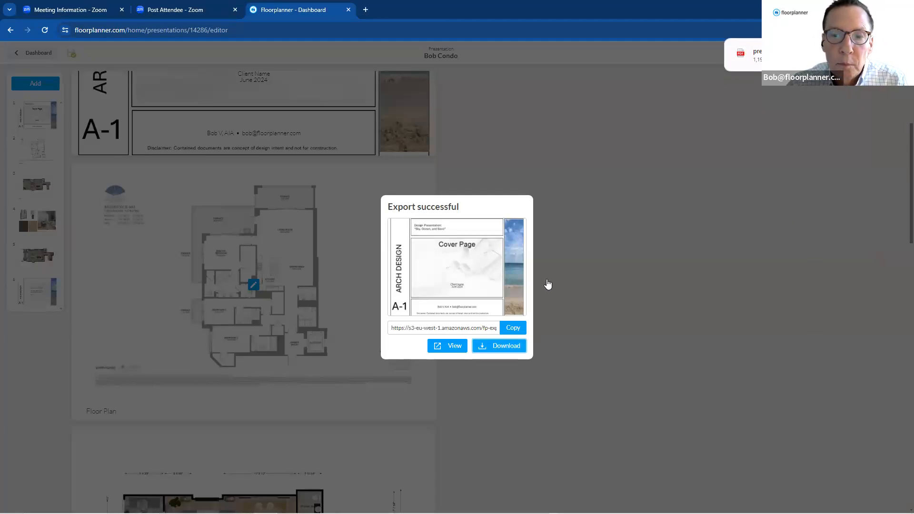
click(447, 346)
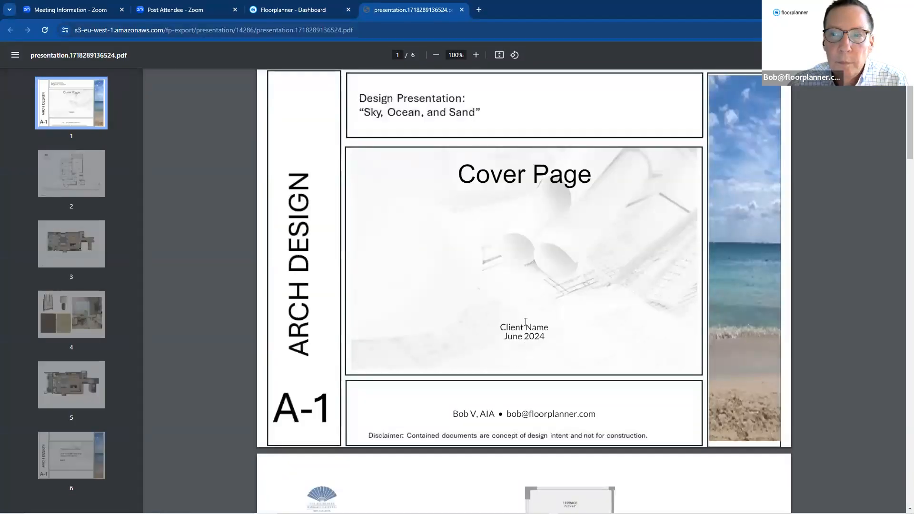
Step: Look through the pages of the exported presentation PDF and select its full web address
scroll(527, 323, down, 3)
scroll(526, 326, down, 17)
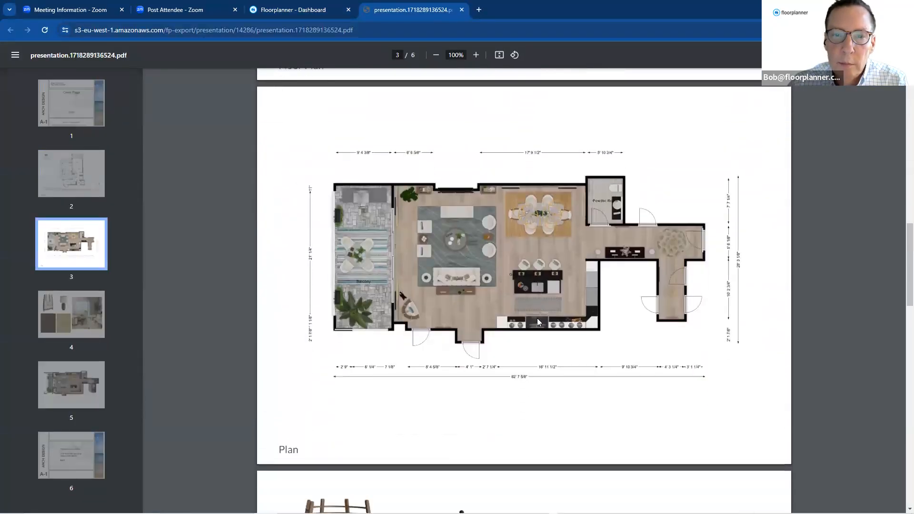
scroll(537, 322, down, 18)
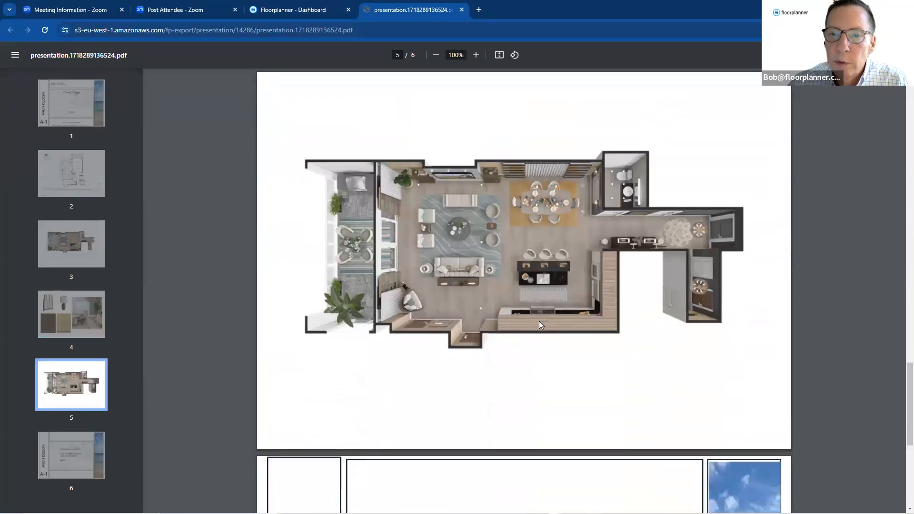
scroll(540, 324, down, 2)
scroll(541, 324, up, 14)
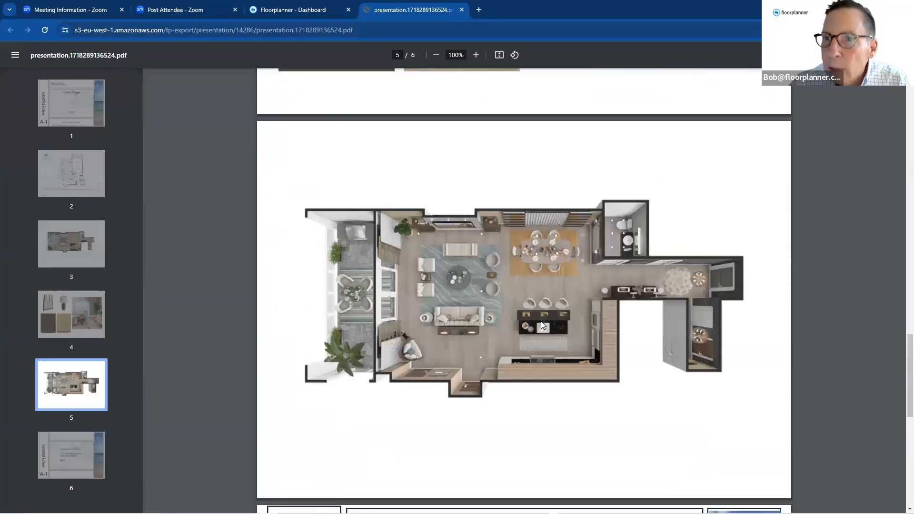
scroll(541, 324, up, 15)
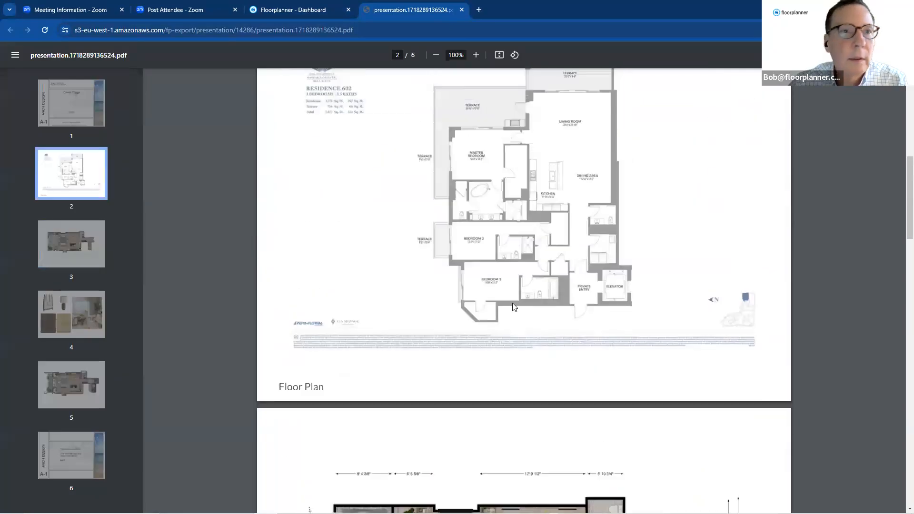
drag(380, 32, 66, 37)
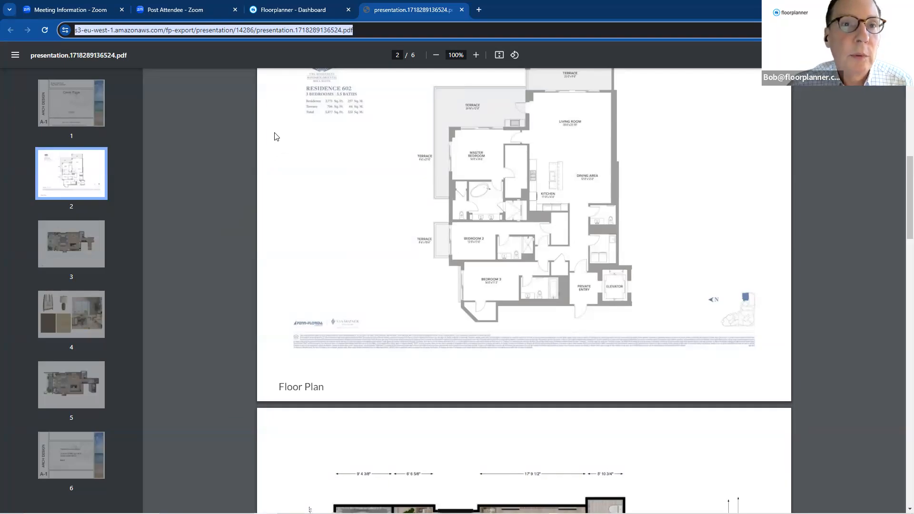
Step: Go back to the presentation editor, close the export dialog and return to the project's presentations overview
click(295, 10)
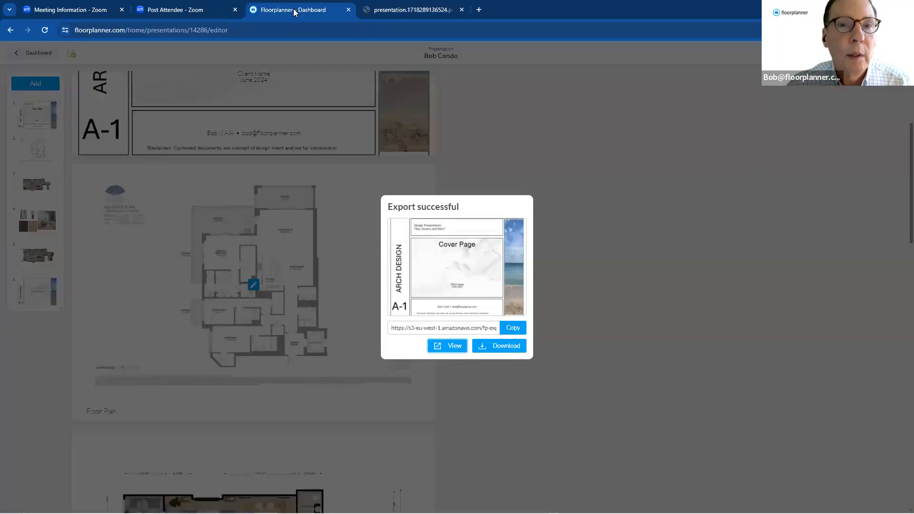
click(570, 311)
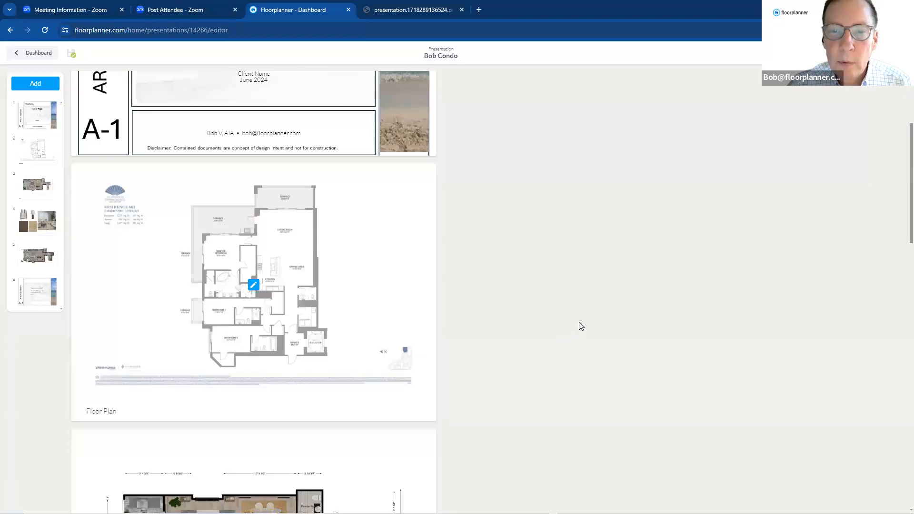
scroll(500, 318, up, 4)
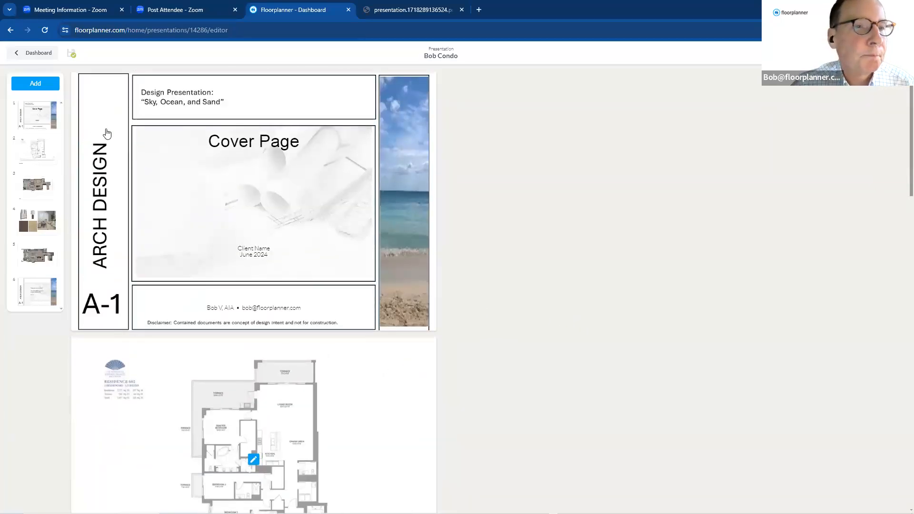
click(34, 53)
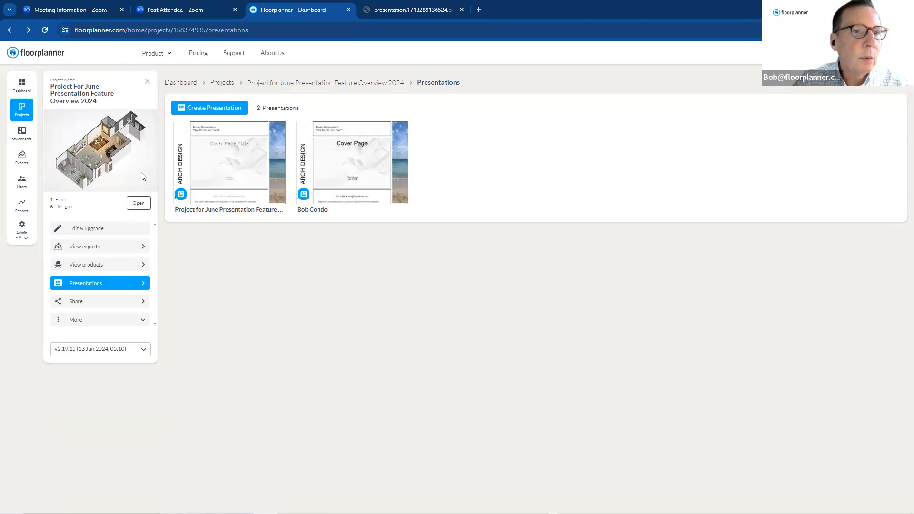
Step: Open the presentation templates section of the admin settings
click(21, 236)
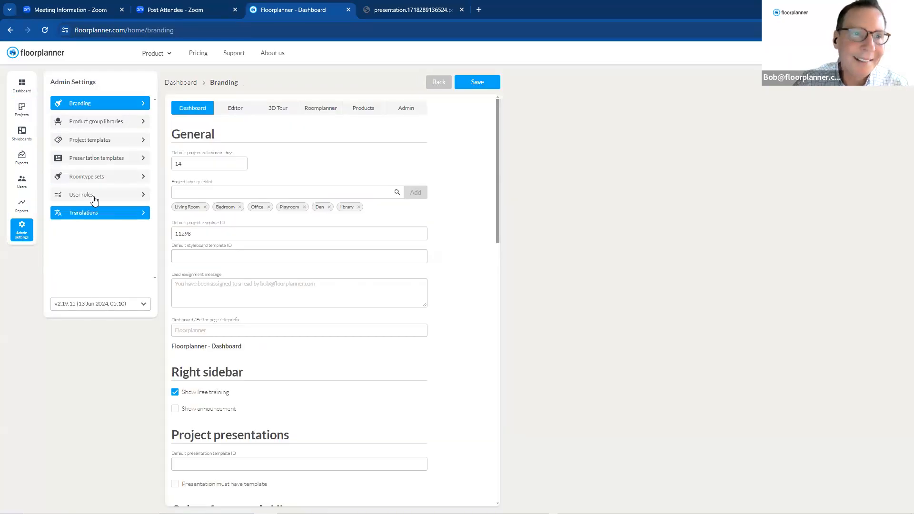
click(131, 163)
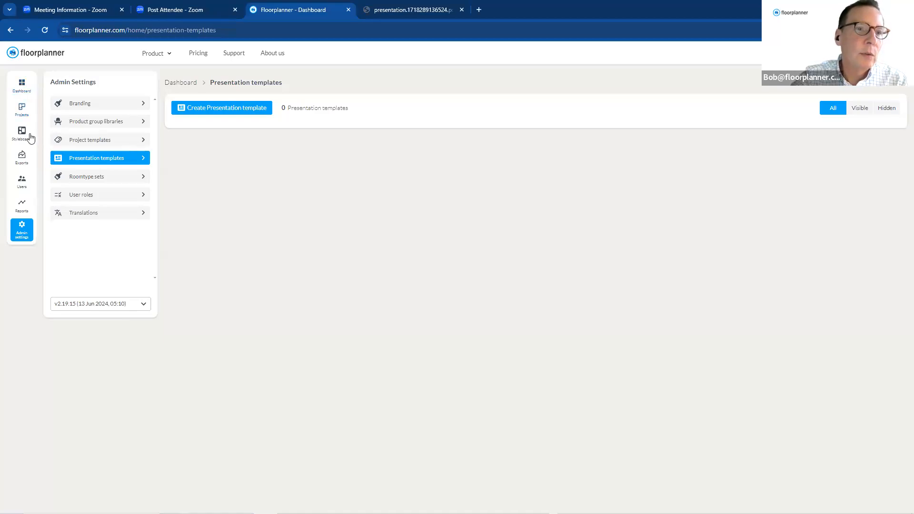
Step: Open the presentation PDF of the June Presentation Feature Overview project from the account's exports
click(25, 165)
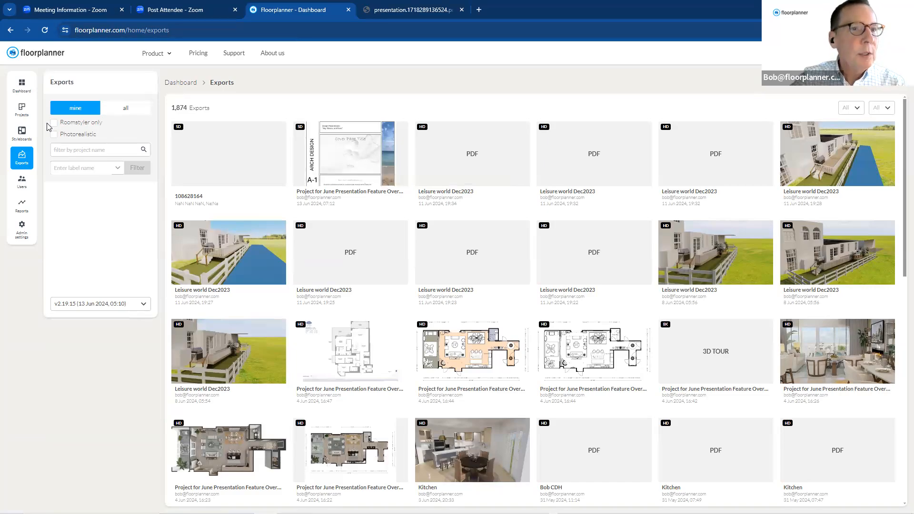
click(327, 163)
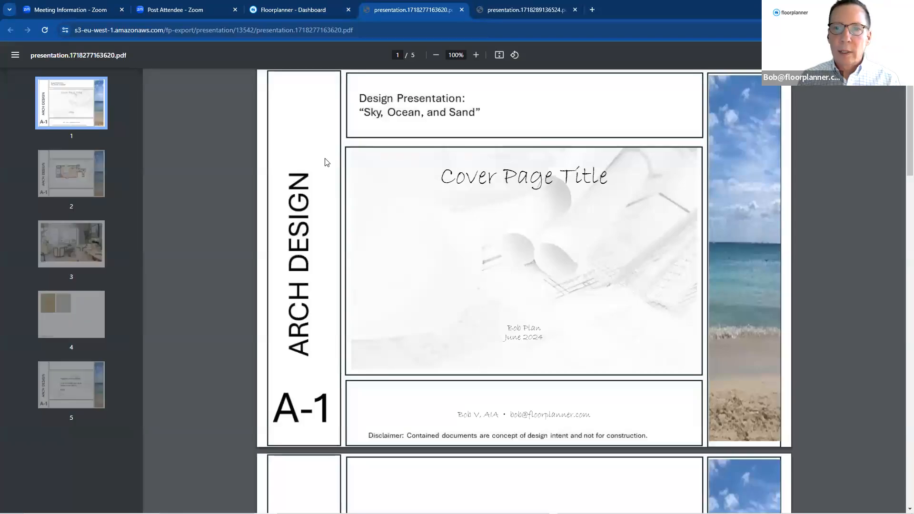